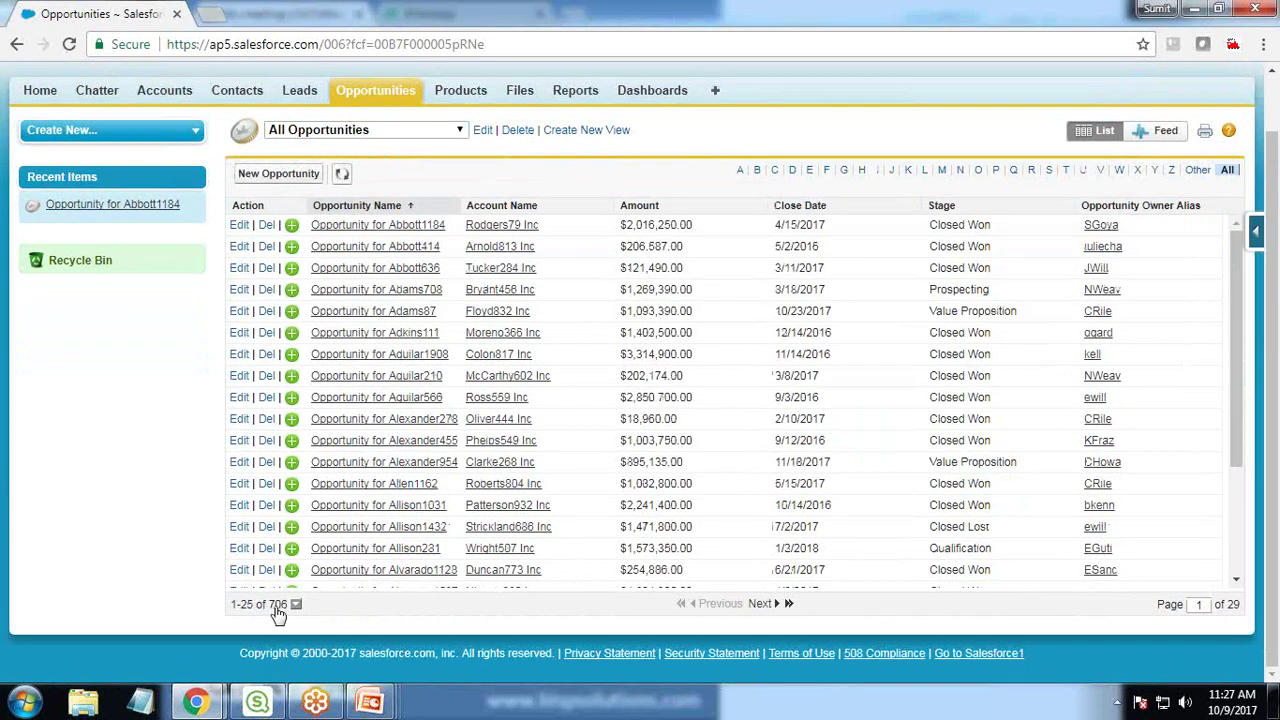
# Switch to Qlik Sense Desktop and add a script section named SalesforceData to the Sample app
pyautogui.scroll(1, 937, 298)
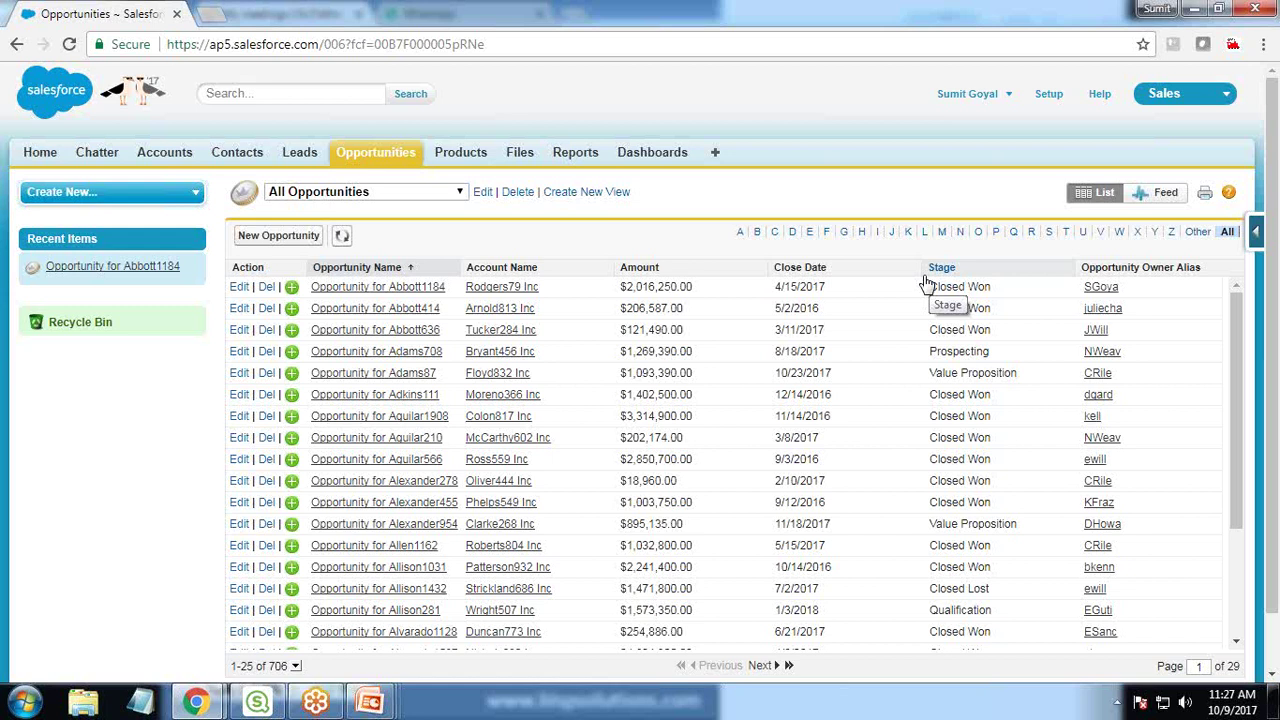
pyautogui.click(258, 705)
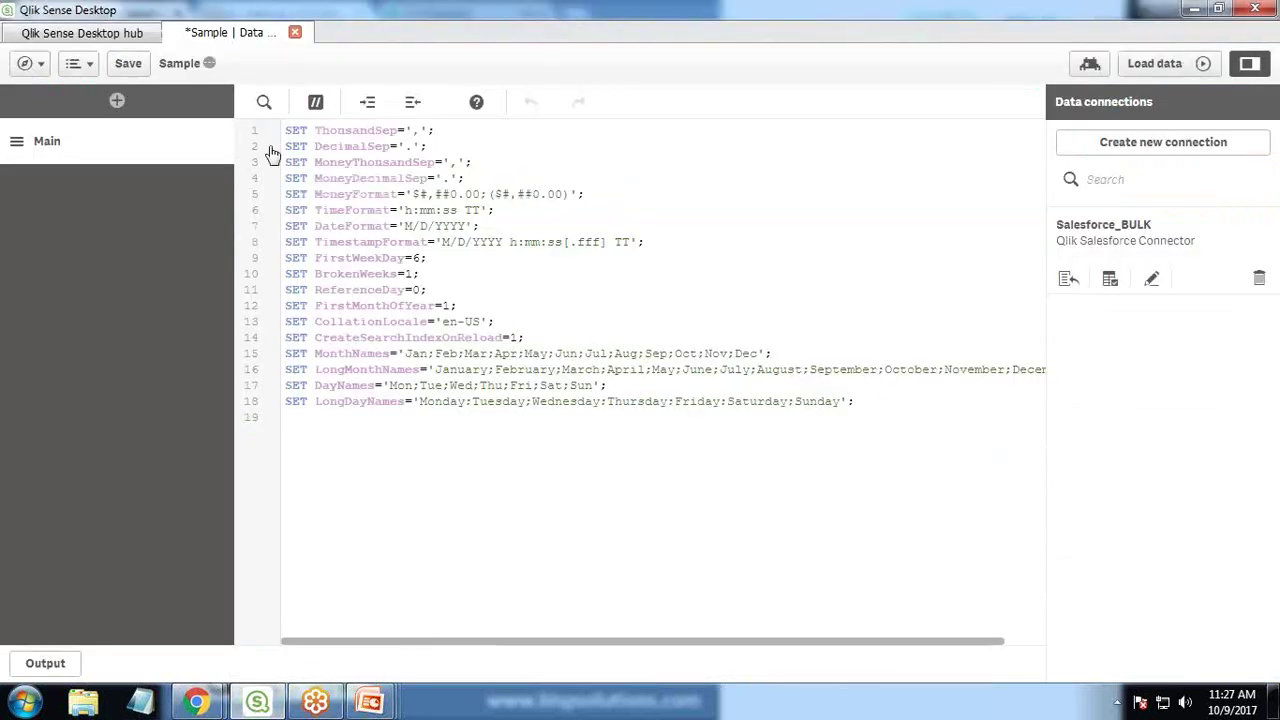
pyautogui.click(117, 102)
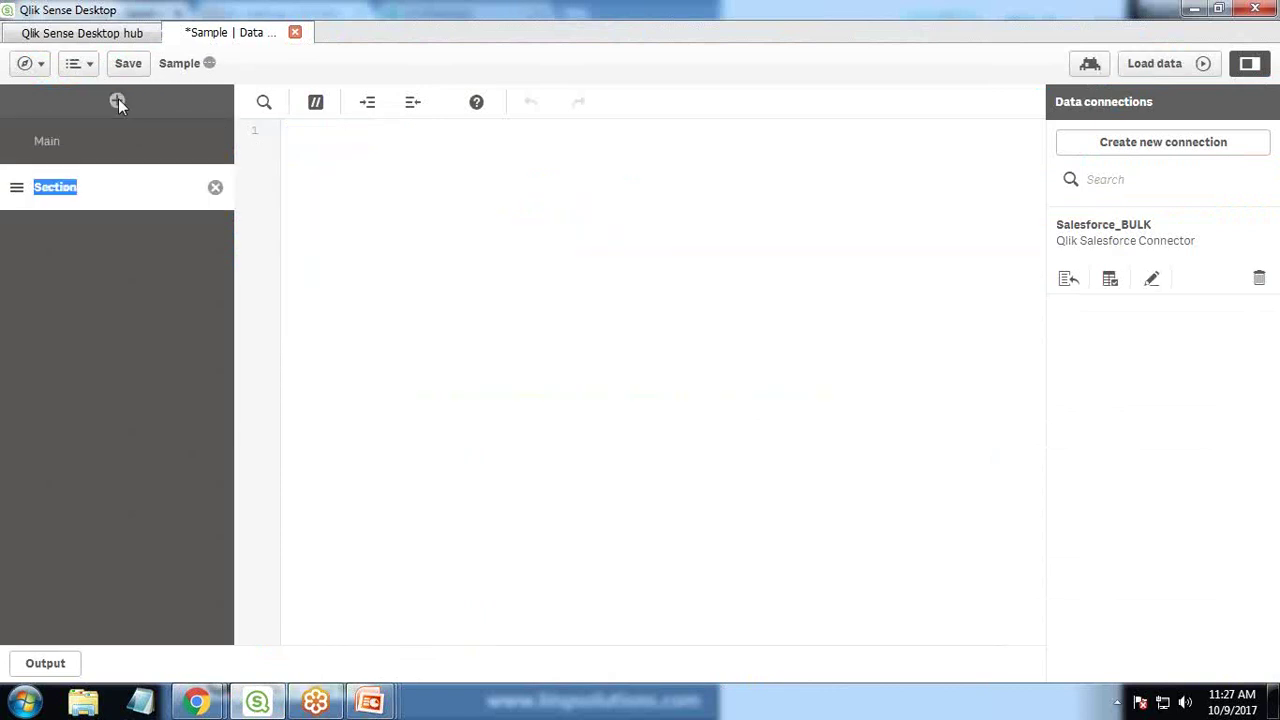
pyautogui.write('SalesforceData')
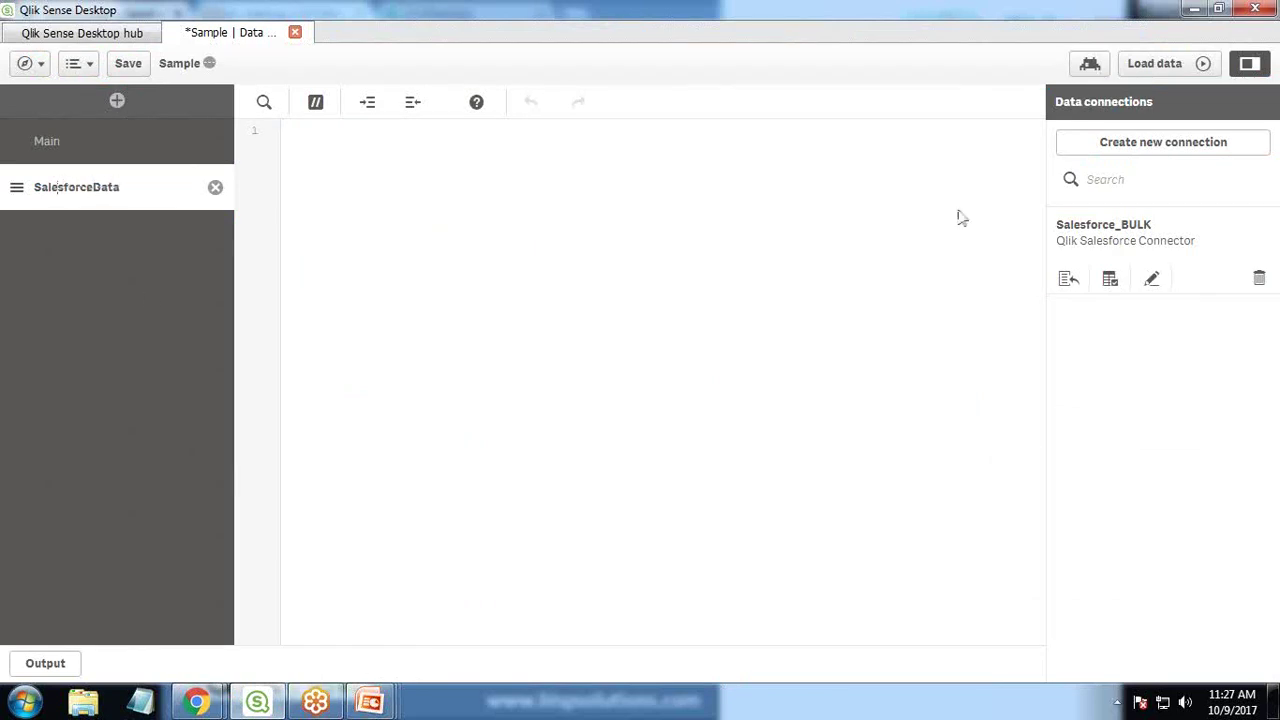
# Delete the existing Salesforce_BULK data connection and start a new connection with the Qlik Salesforce Connector
pyautogui.click(1259, 278)
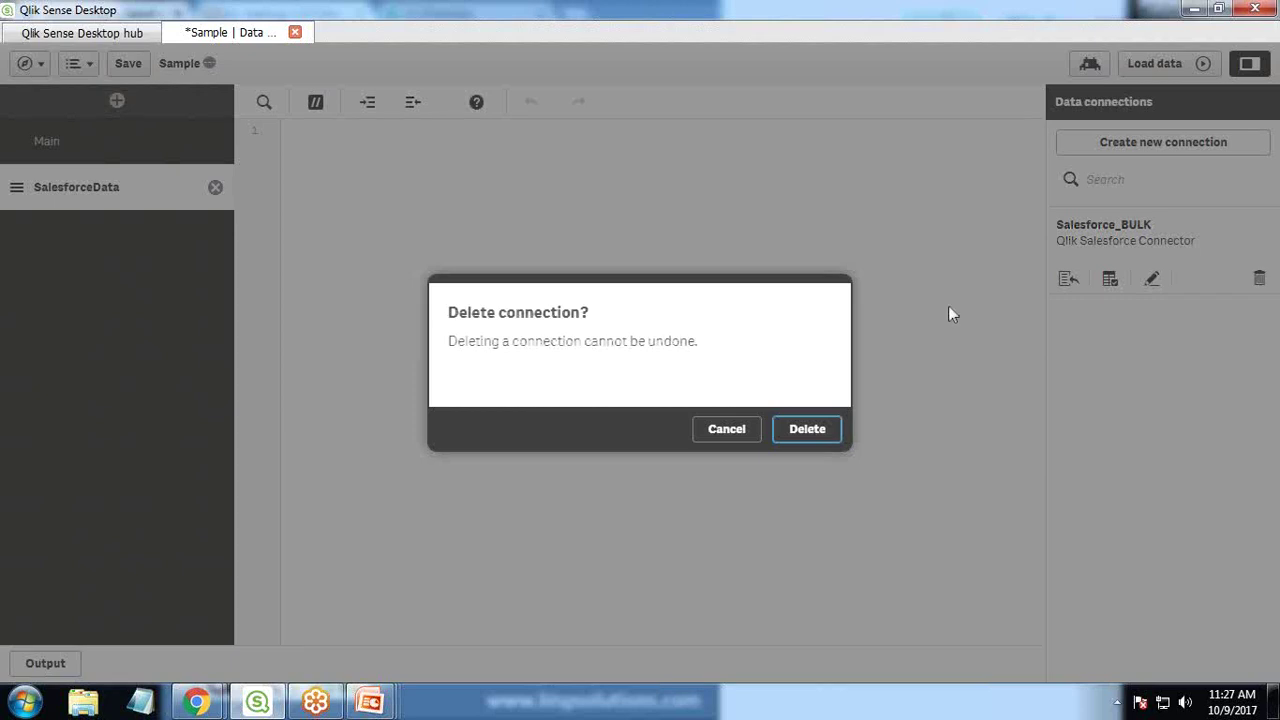
pyautogui.click(800, 438)
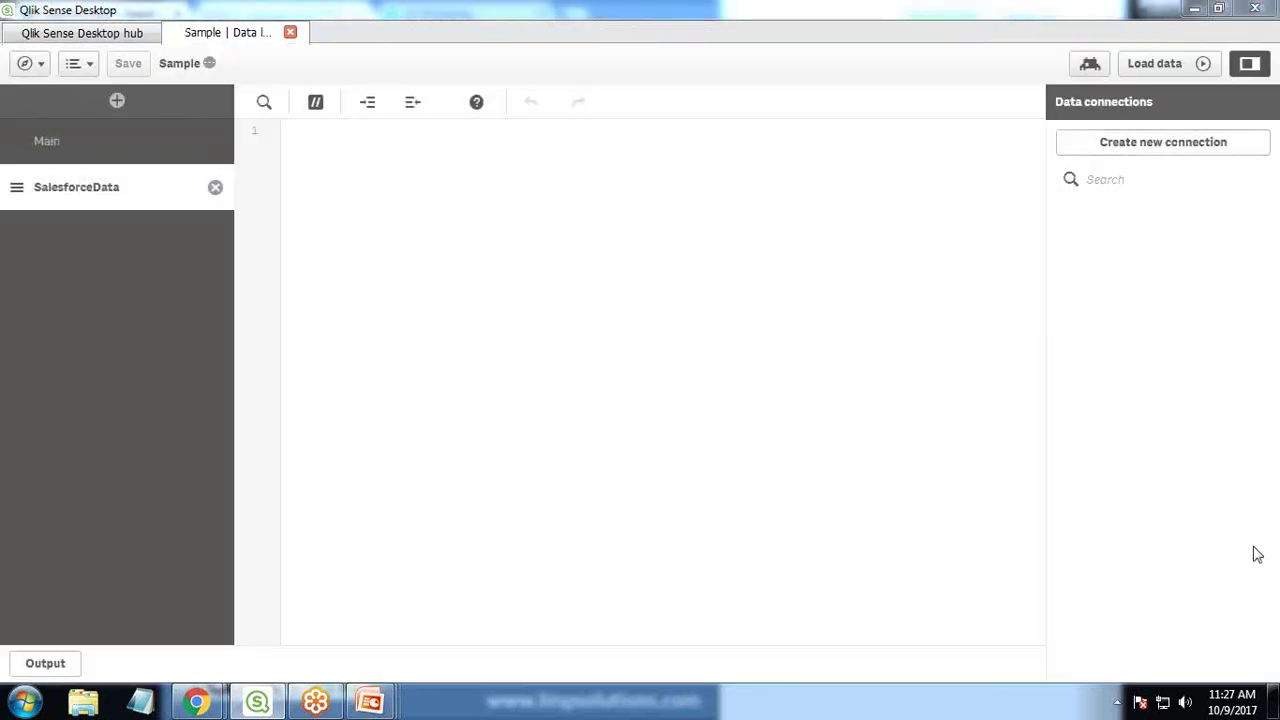
pyautogui.click(1155, 150)
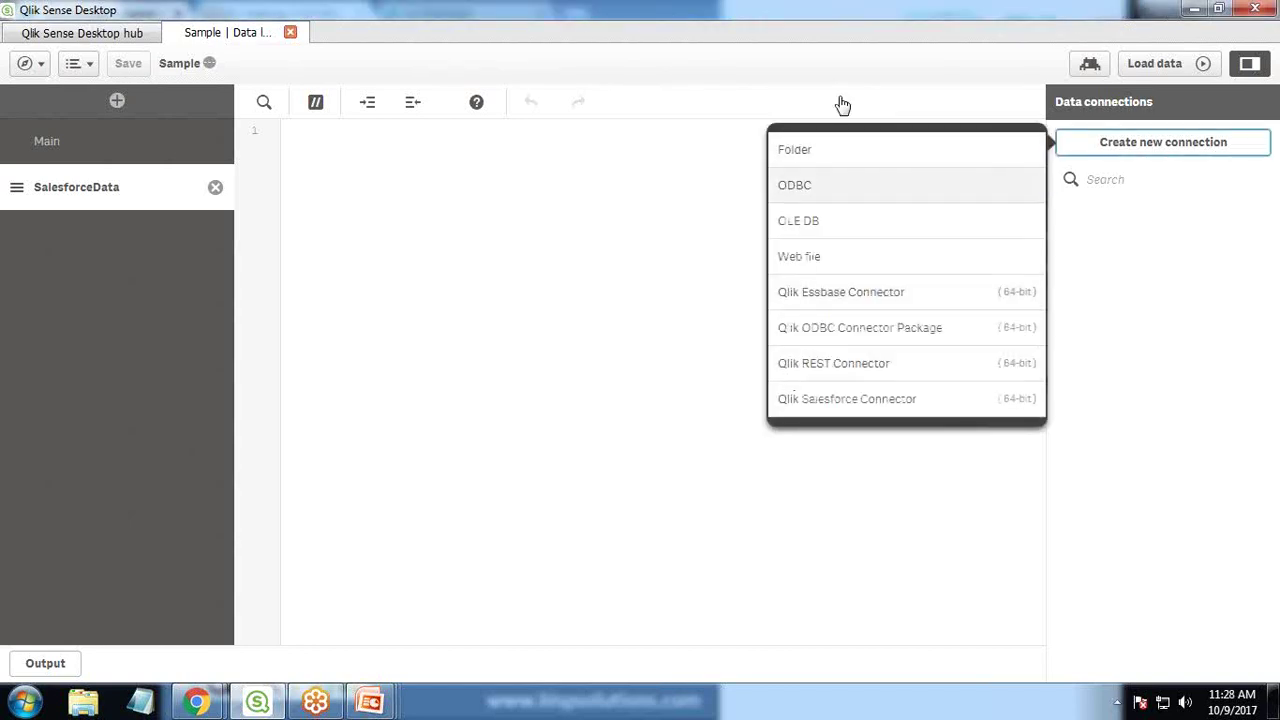
pyautogui.click(880, 407)
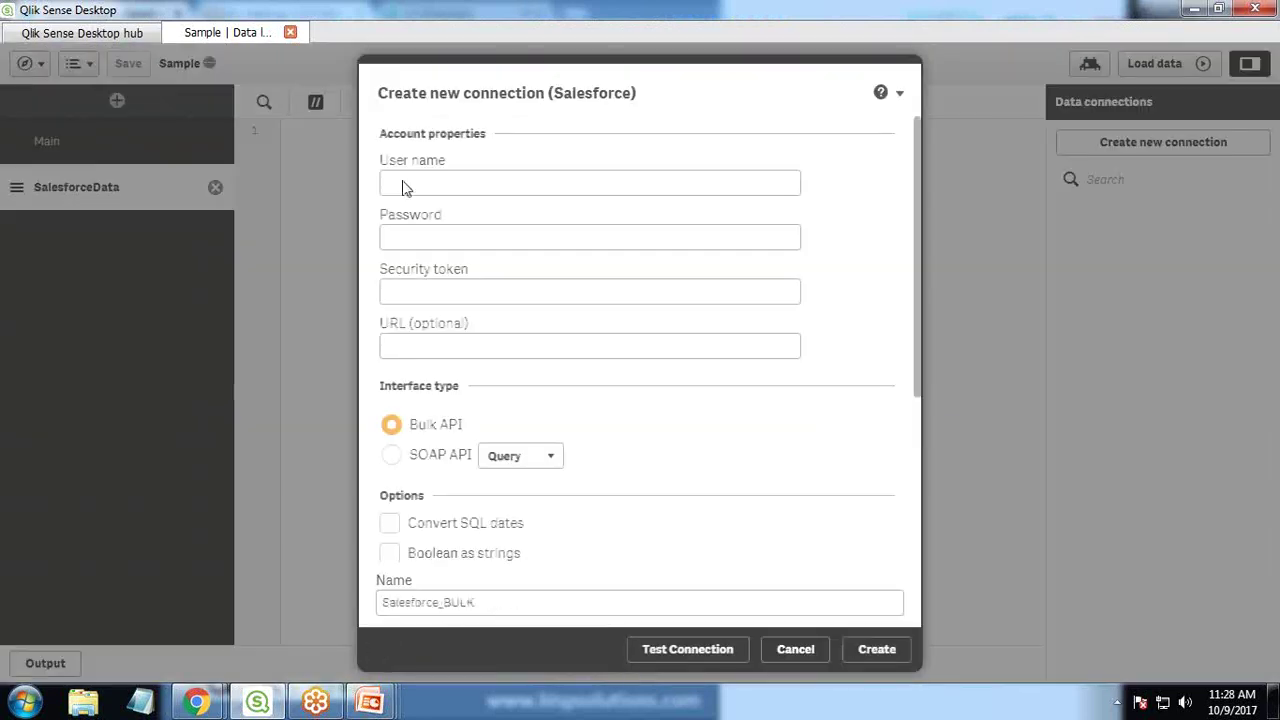
# Copy the Salesforce username from the security token e-mail in Gmail and enter it as the connection's user name
pyautogui.click(425, 172)
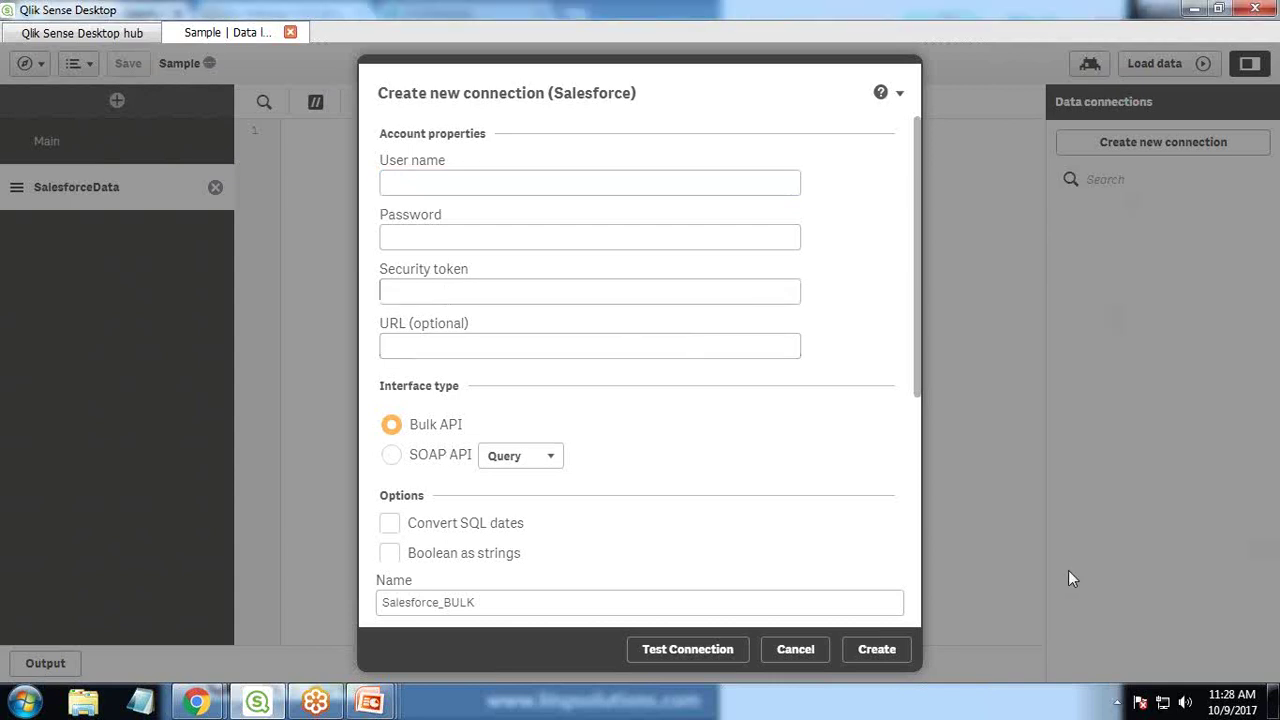
pyautogui.press('Tab')
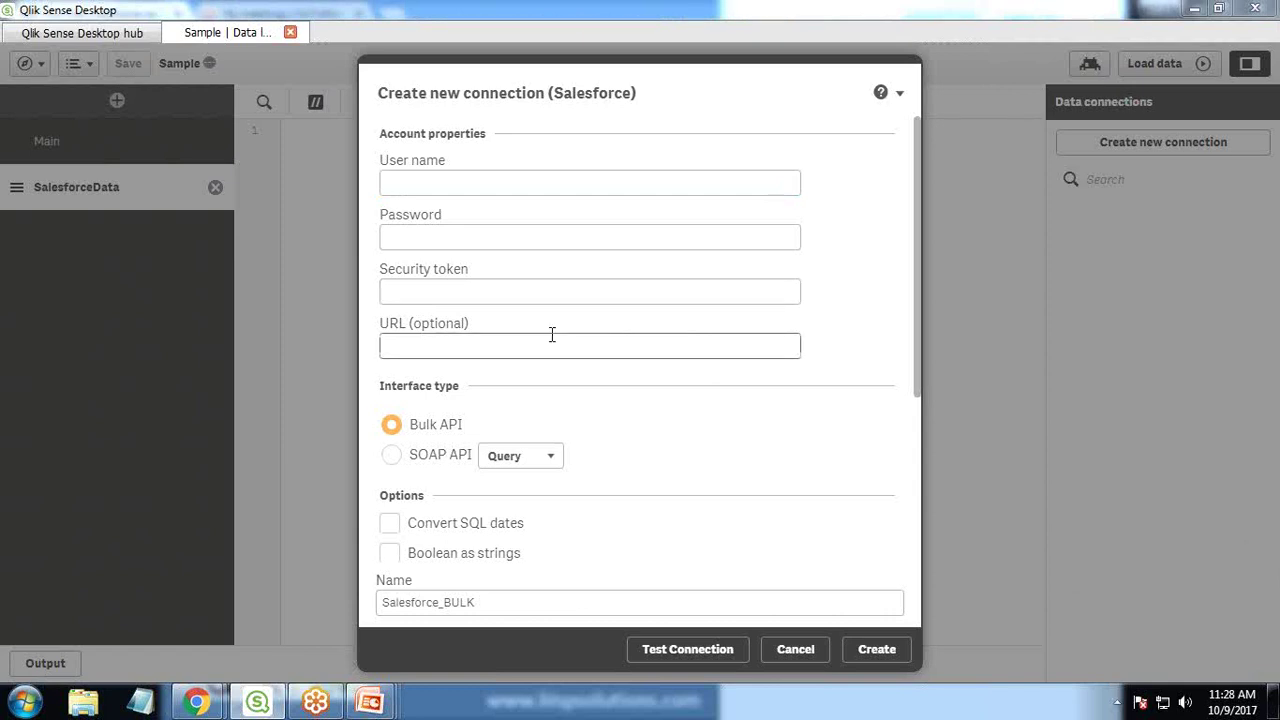
pyautogui.moveTo(197, 702)
pyautogui.click(115, 620)
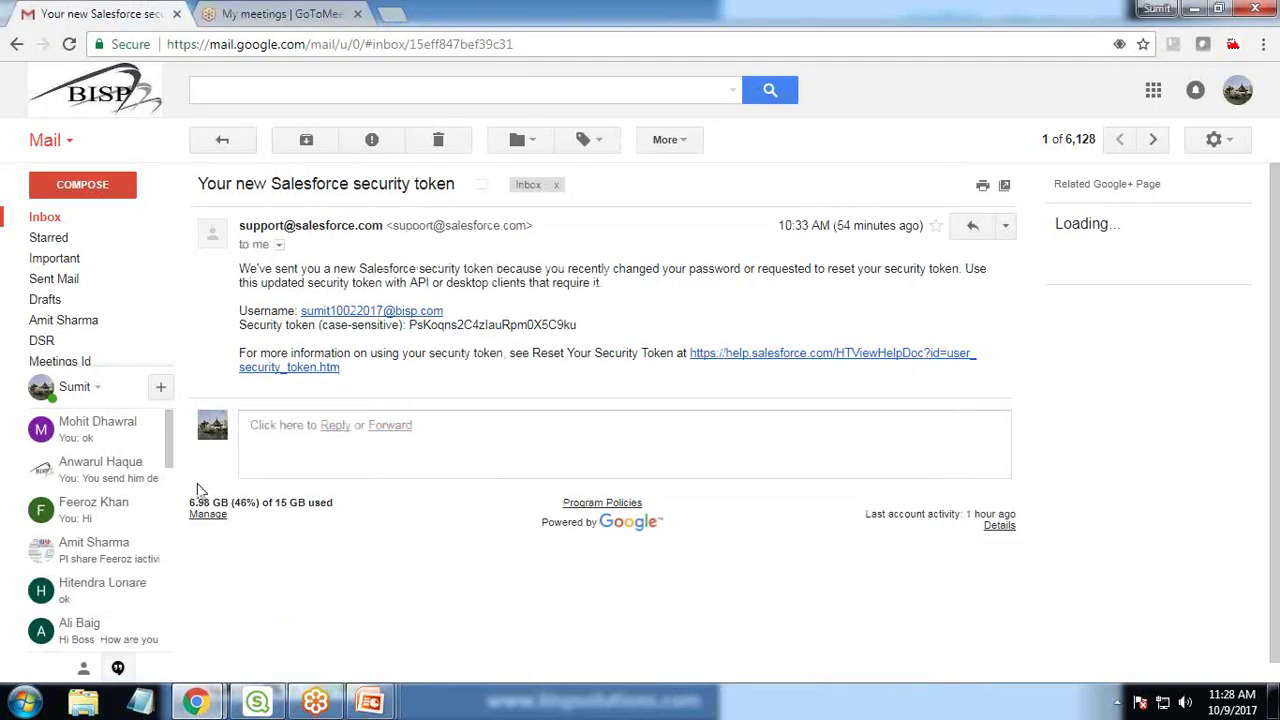
pyautogui.moveTo(444, 311); pyautogui.dragTo(302, 312)
pyautogui.hotkey('ctrl', 'c')
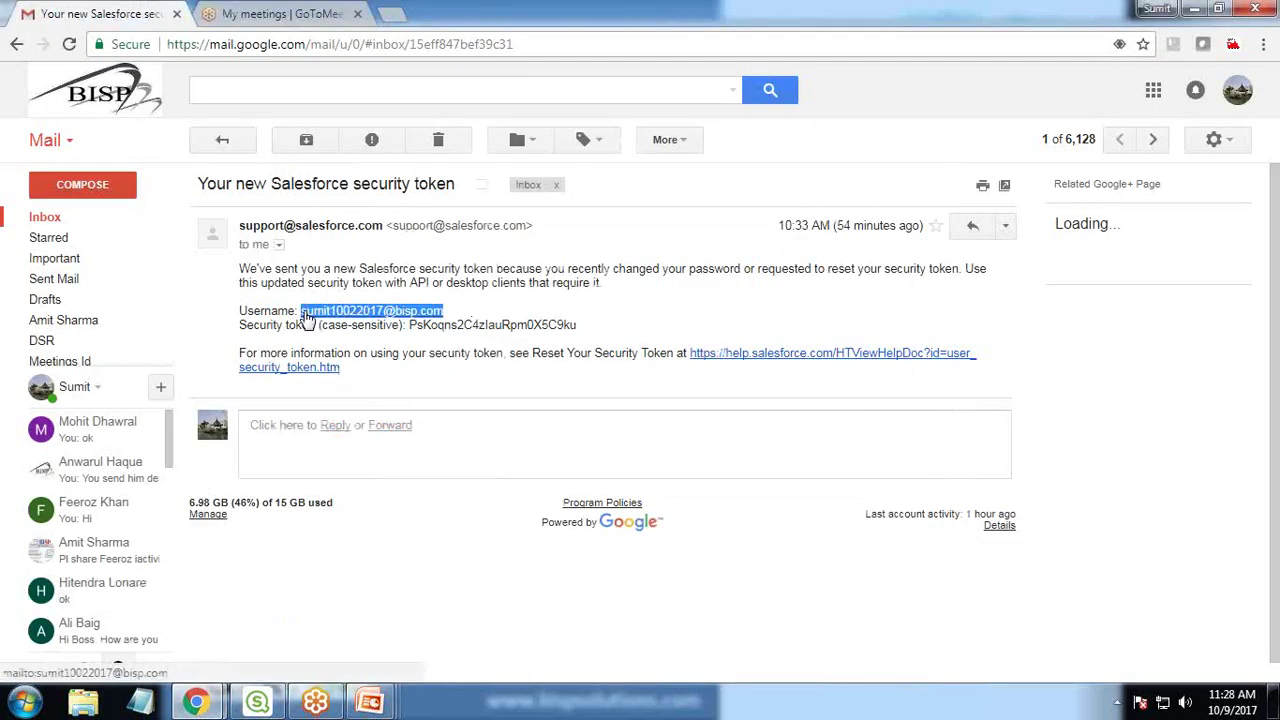
pyautogui.hotkey('alt', 'Tab')
pyautogui.click(451, 177)
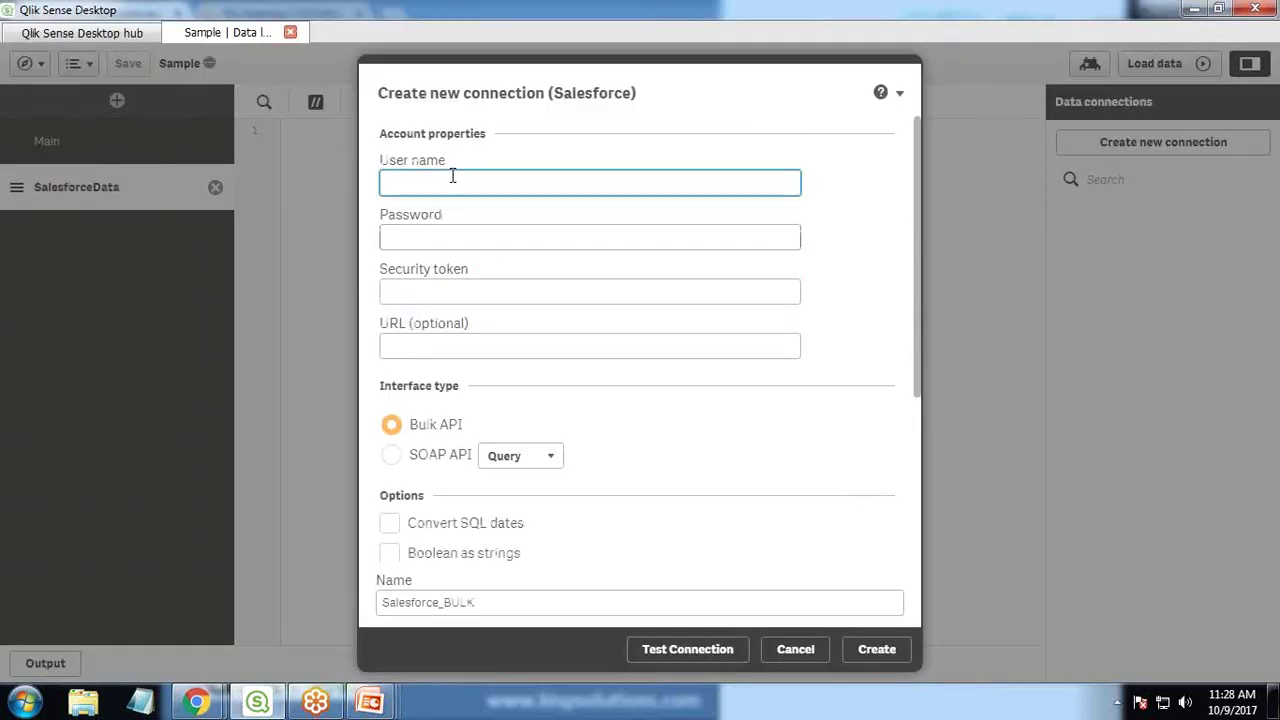
pyautogui.hotkey('ctrl', 'v')
# Enter the account password and paste the security token copied from the Salesforce e-mail into the new connection
pyautogui.click(460, 242)
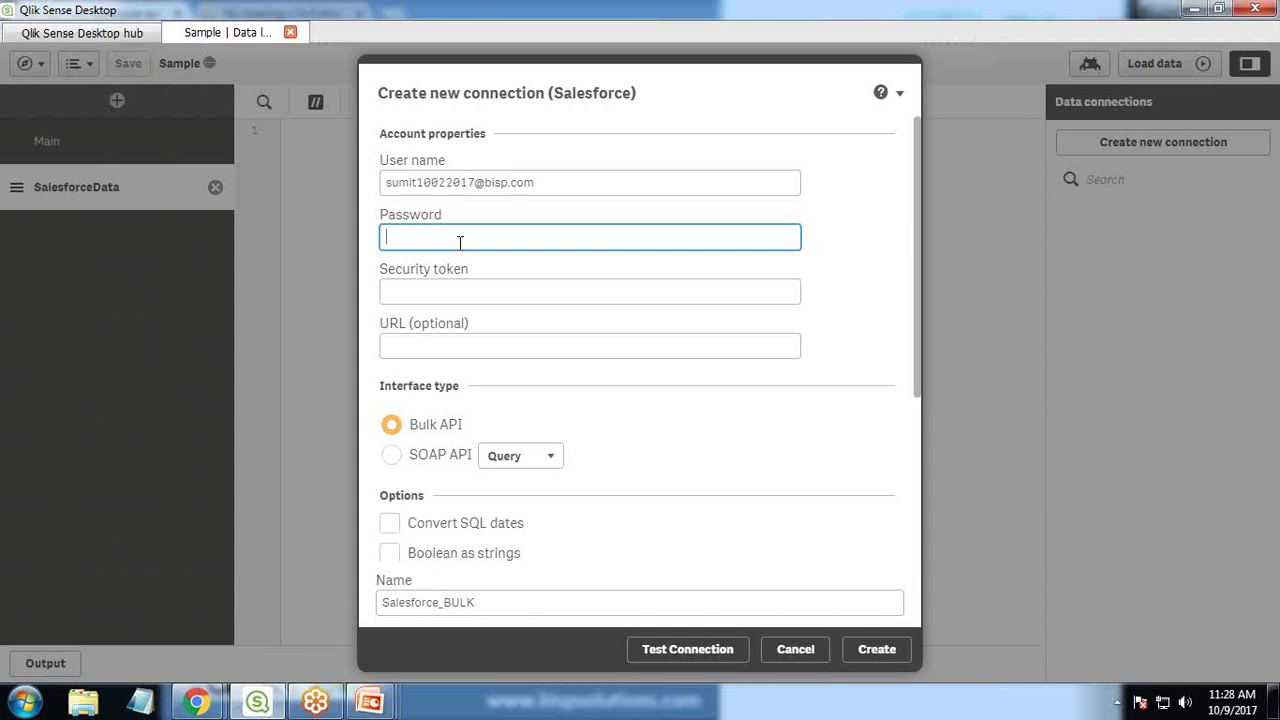
pyautogui.write('***')
pyautogui.hotkey('alt', 'Tab')
pyautogui.moveTo(408, 325)
pyautogui.mouseDown()
pyautogui.moveTo(578, 326)
pyautogui.moveTo(413, 321)
pyautogui.mouseUp()
pyautogui.hotkey('ctrl', 'c')
pyautogui.hotkey('alt', 'Tab')
pyautogui.click(457, 289)
pyautogui.hotkey('ctrl', 'v')
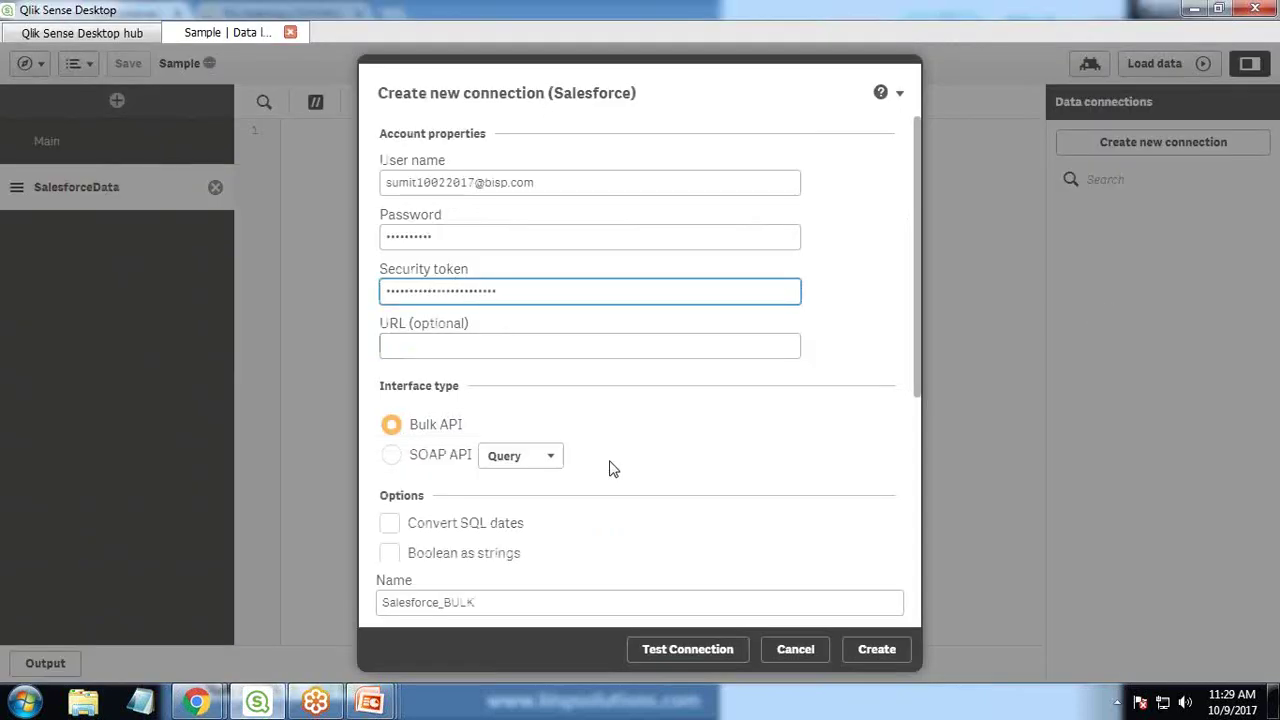
# Test the Salesforce connection and create it under the name Salesforce_BULK with the Bulk API interface
pyautogui.click(672, 652)
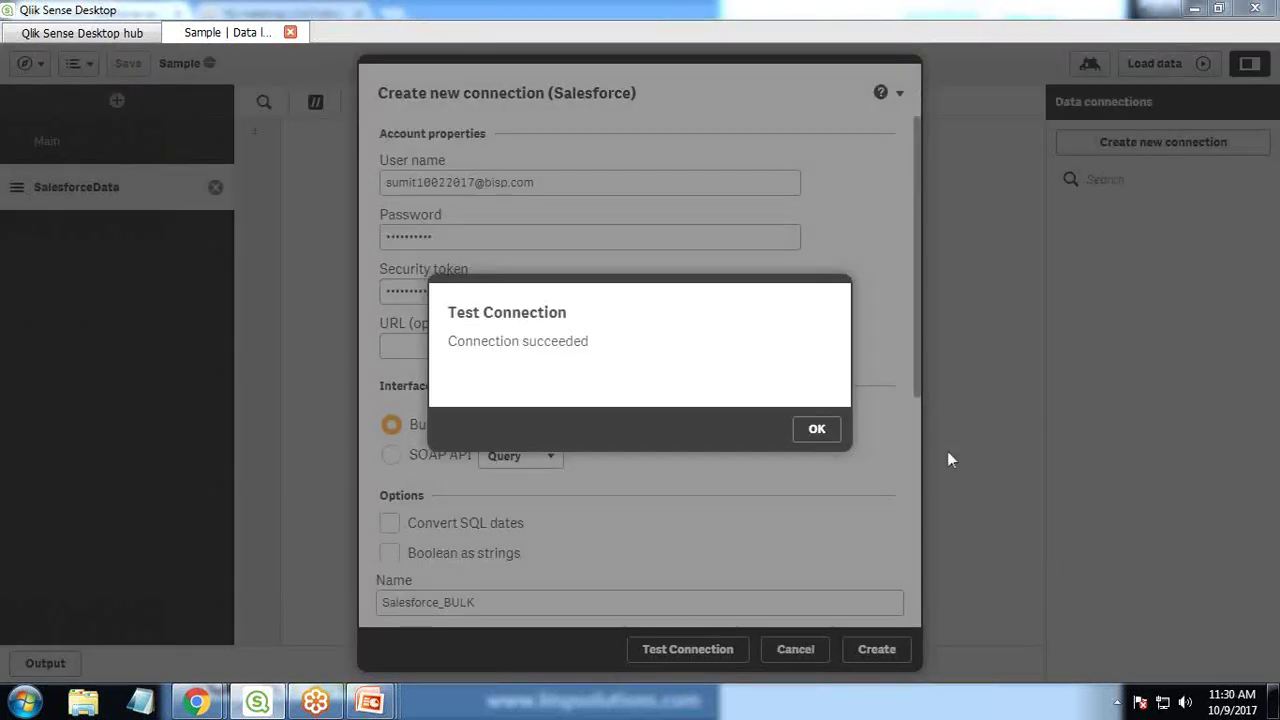
pyautogui.click(832, 430)
pyautogui.click(877, 652)
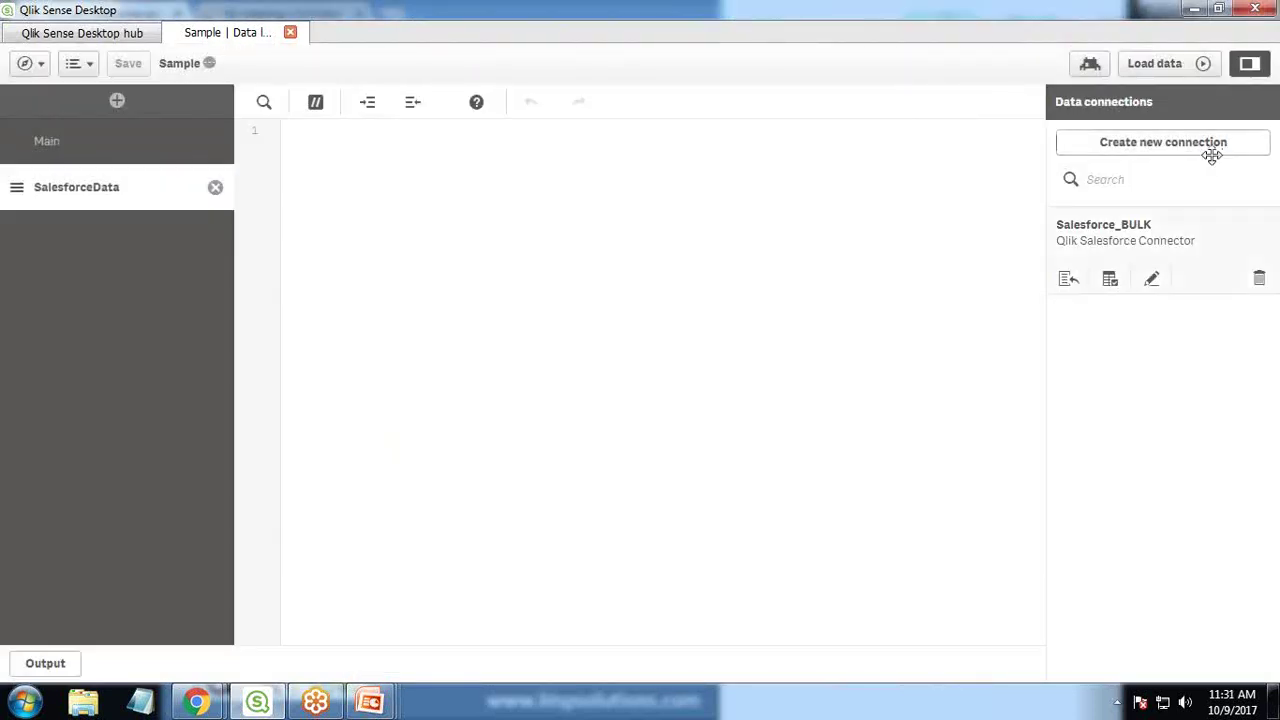
# Insert the Salesforce_BULK connection string into the SalesforceData section and open its data selection with the LOAD statement excluded
pyautogui.click(293, 128)
pyautogui.click(1067, 279)
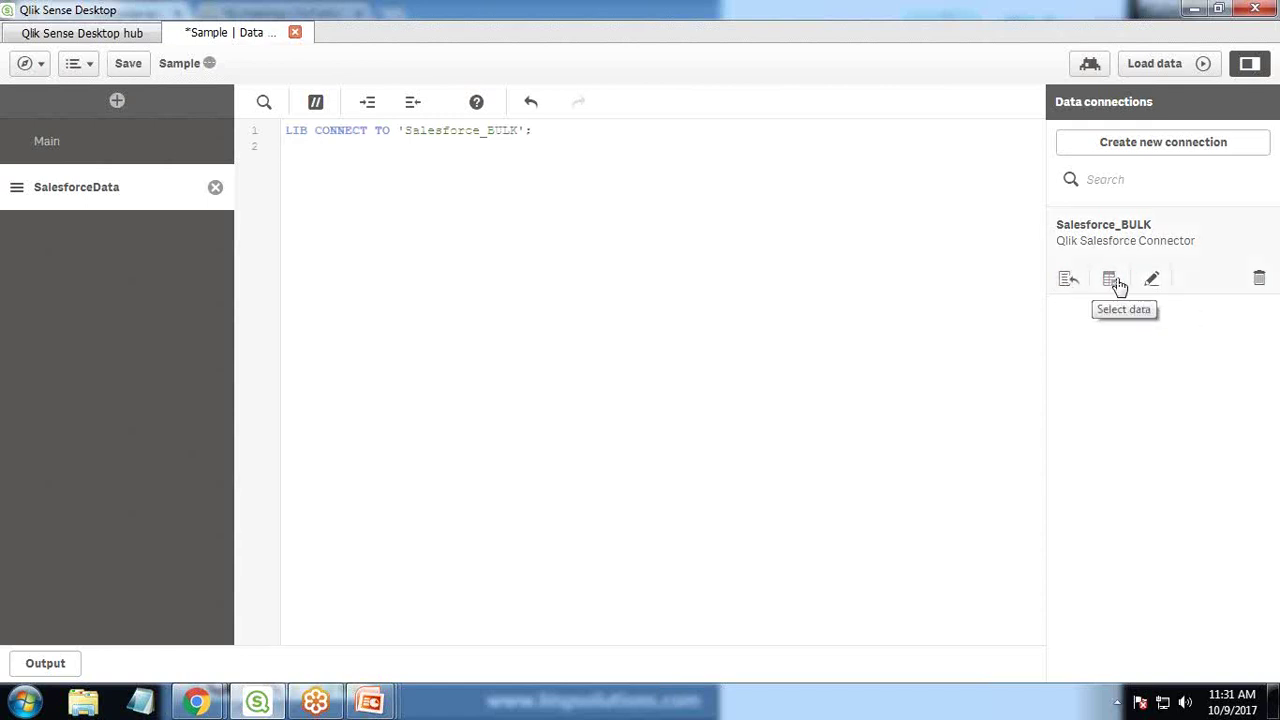
pyautogui.click(1110, 279)
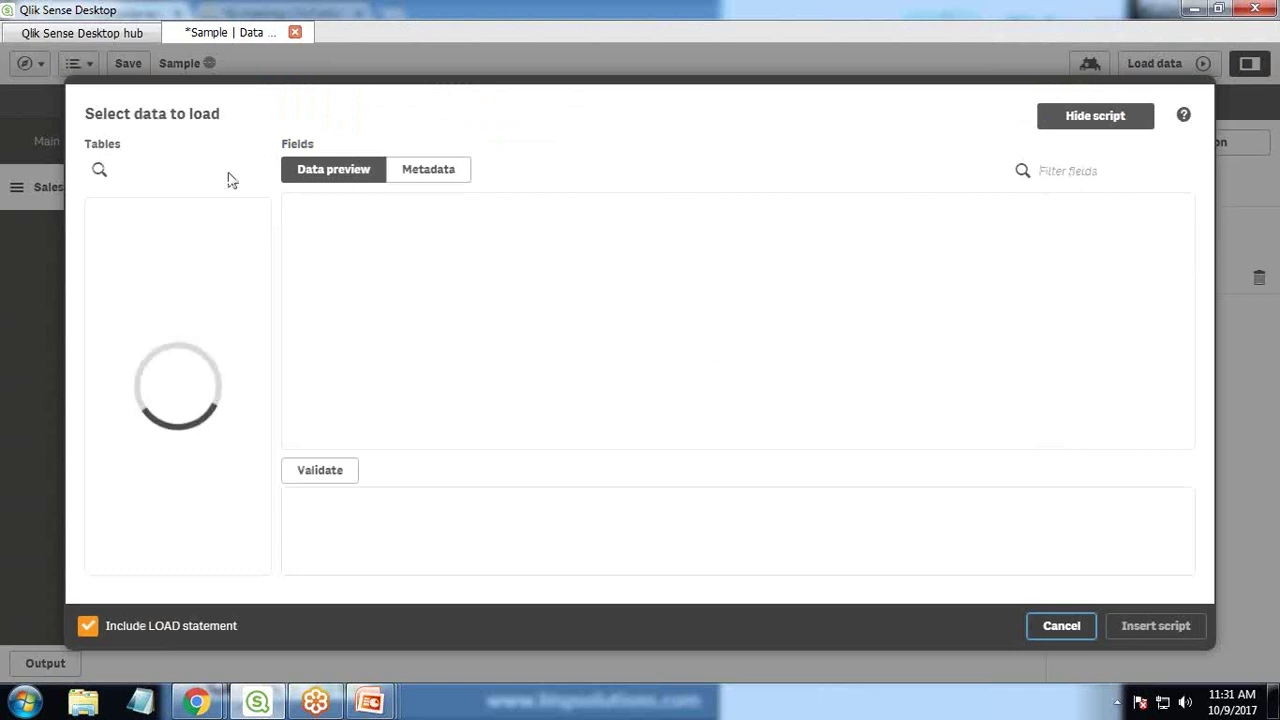
pyautogui.click(89, 626)
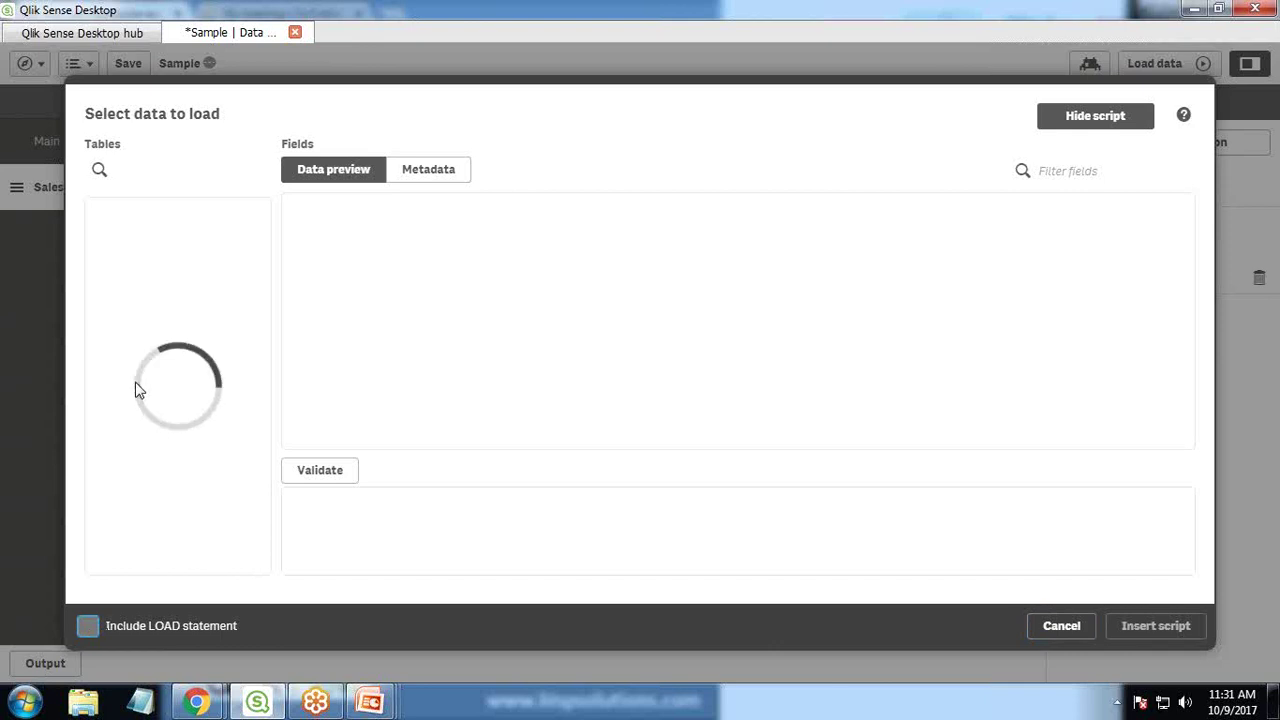
# Filter the Salesforce tables by "opp" and select the Opportunity table
pyautogui.click(135, 172)
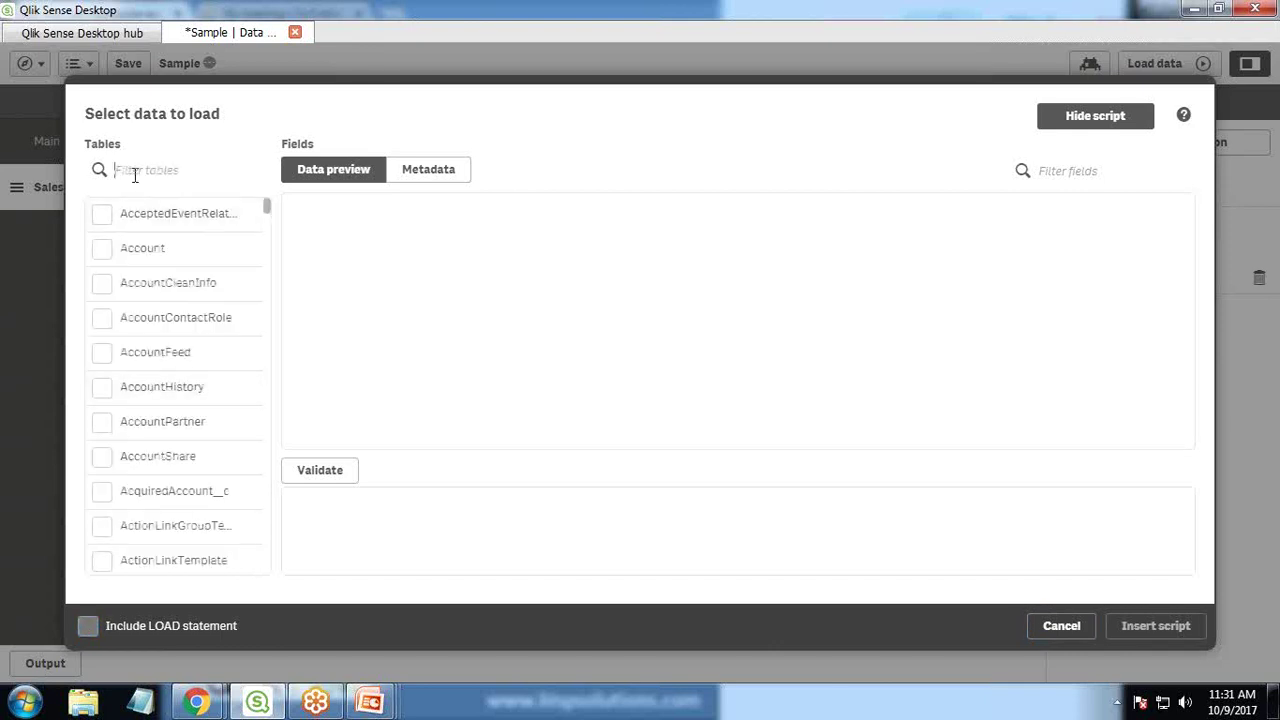
pyautogui.write('opp')
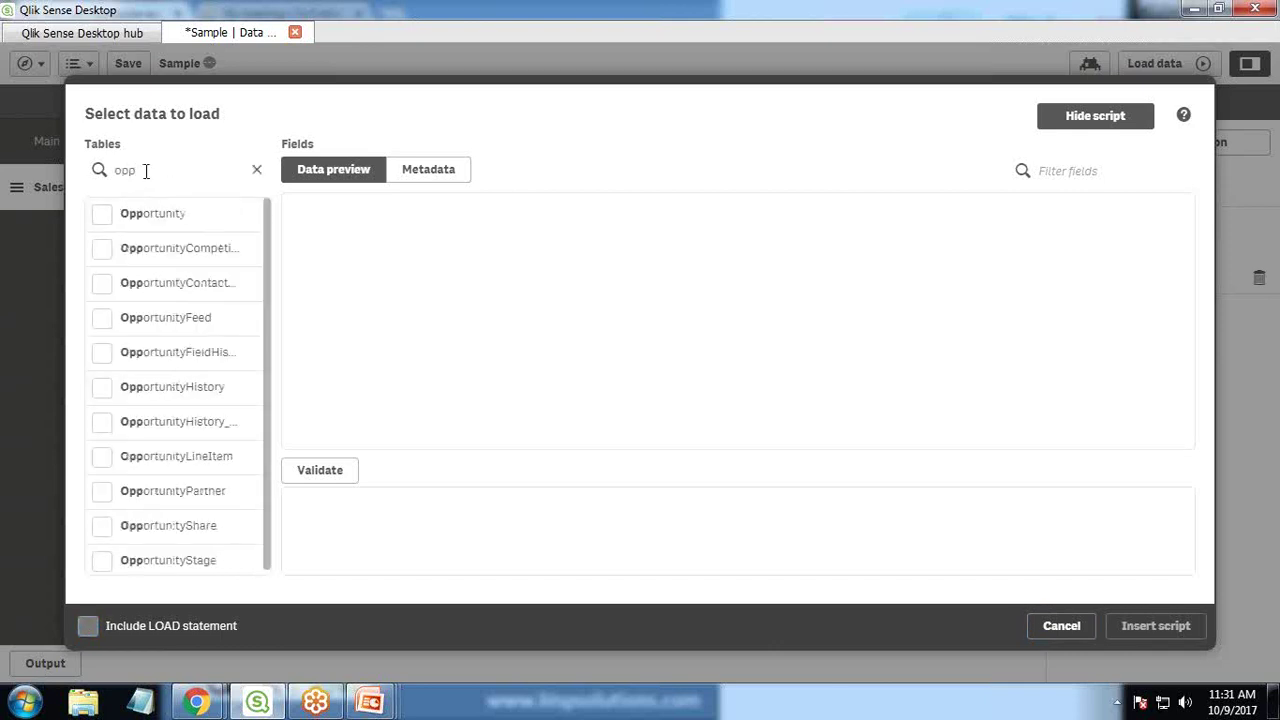
pyautogui.click(104, 215)
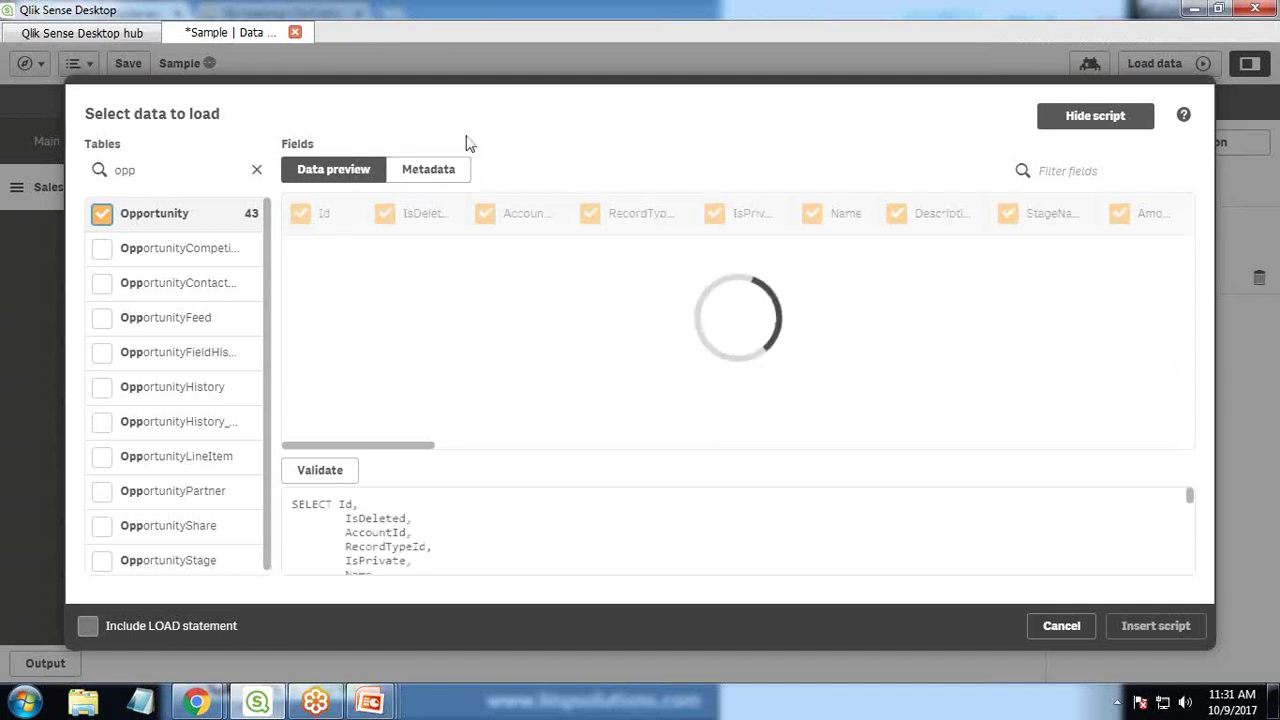
# Exclude IsDeleted, AccountId, RecordTypeId, IsPrivate and Description from the Opportunity fields in the metadata view and insert the script
pyautogui.click(427, 175)
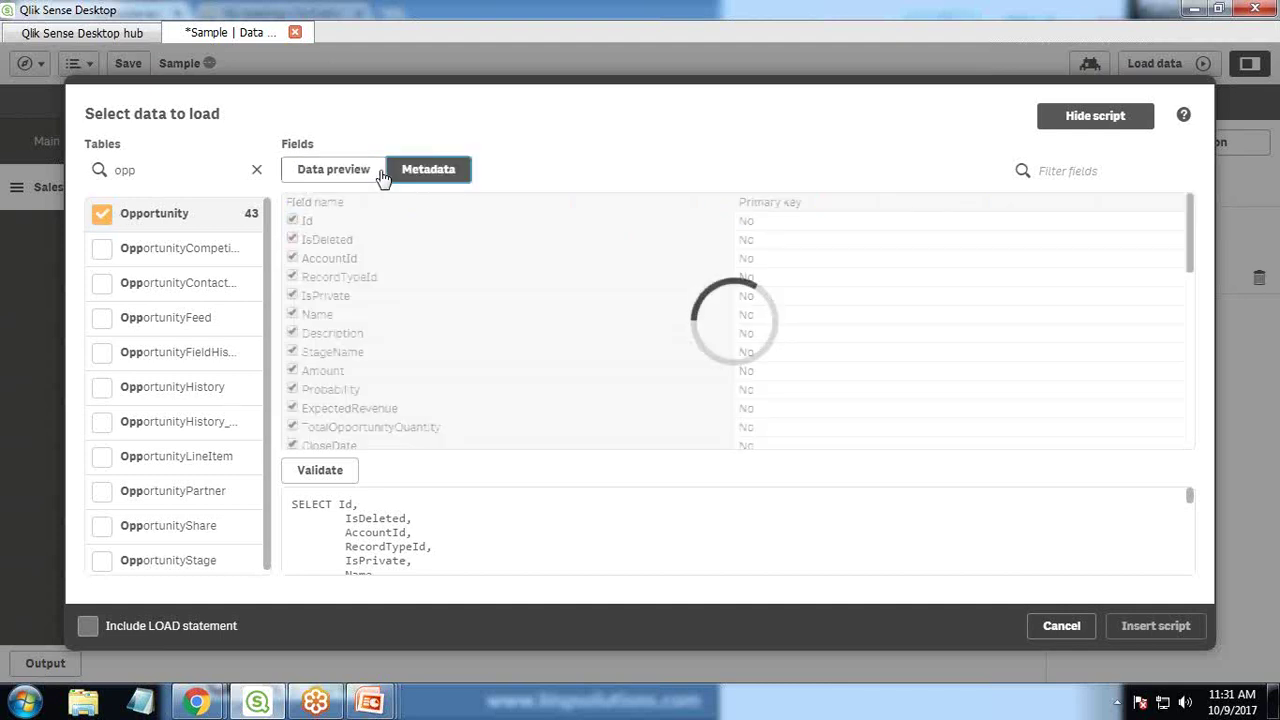
pyautogui.click(293, 240)
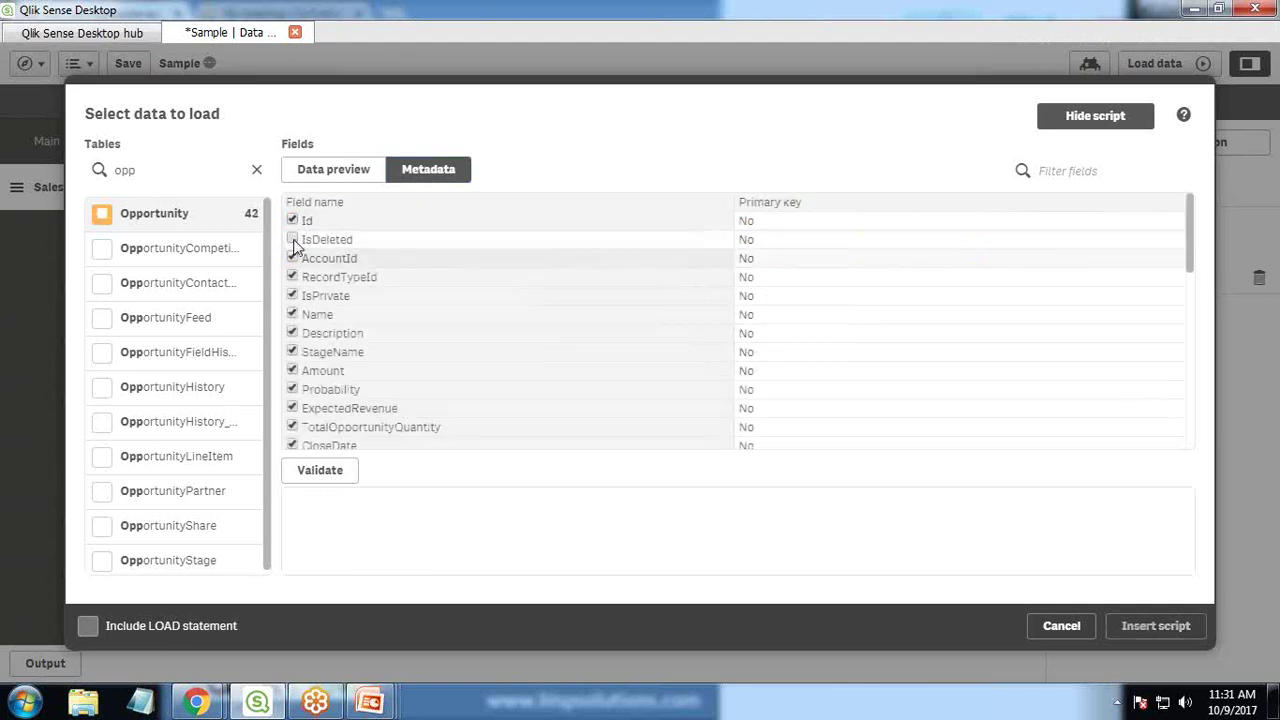
pyautogui.click(292, 258)
pyautogui.click(292, 277)
pyautogui.click(292, 295)
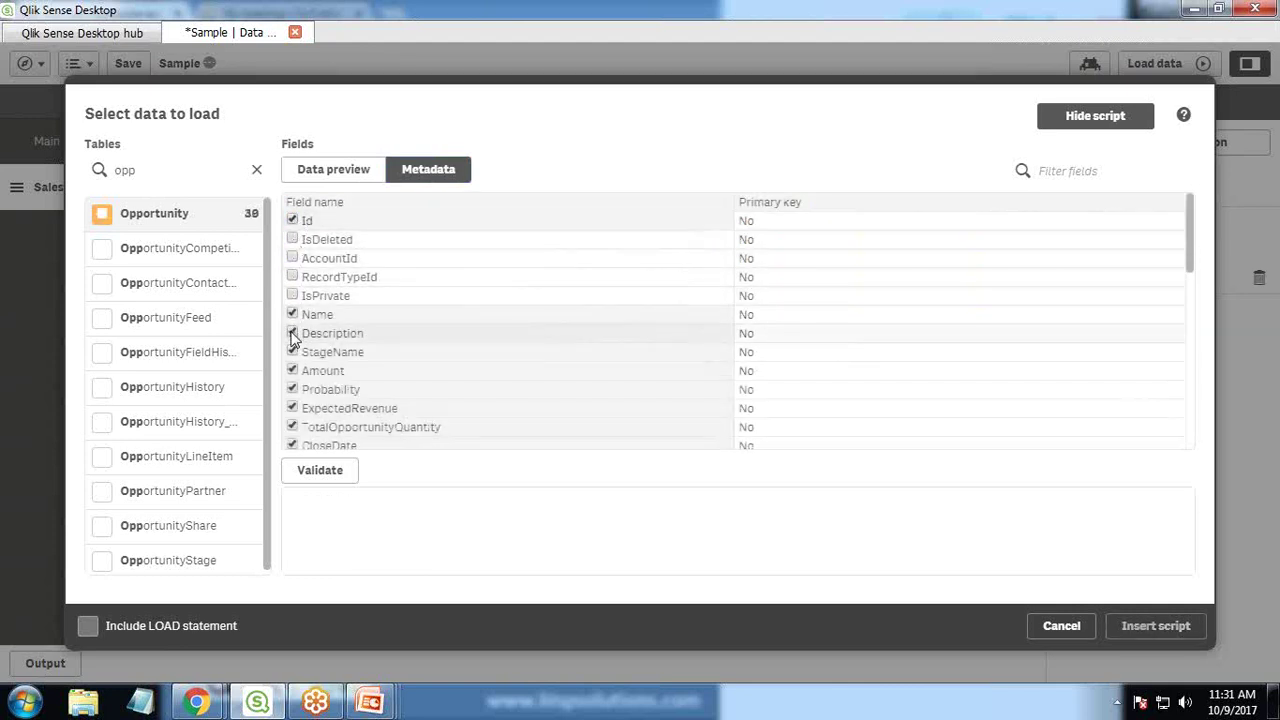
pyautogui.scroll(-3, 300, 372)
pyautogui.scroll(-3, 305, 333)
pyautogui.scroll(5, 297, 323)
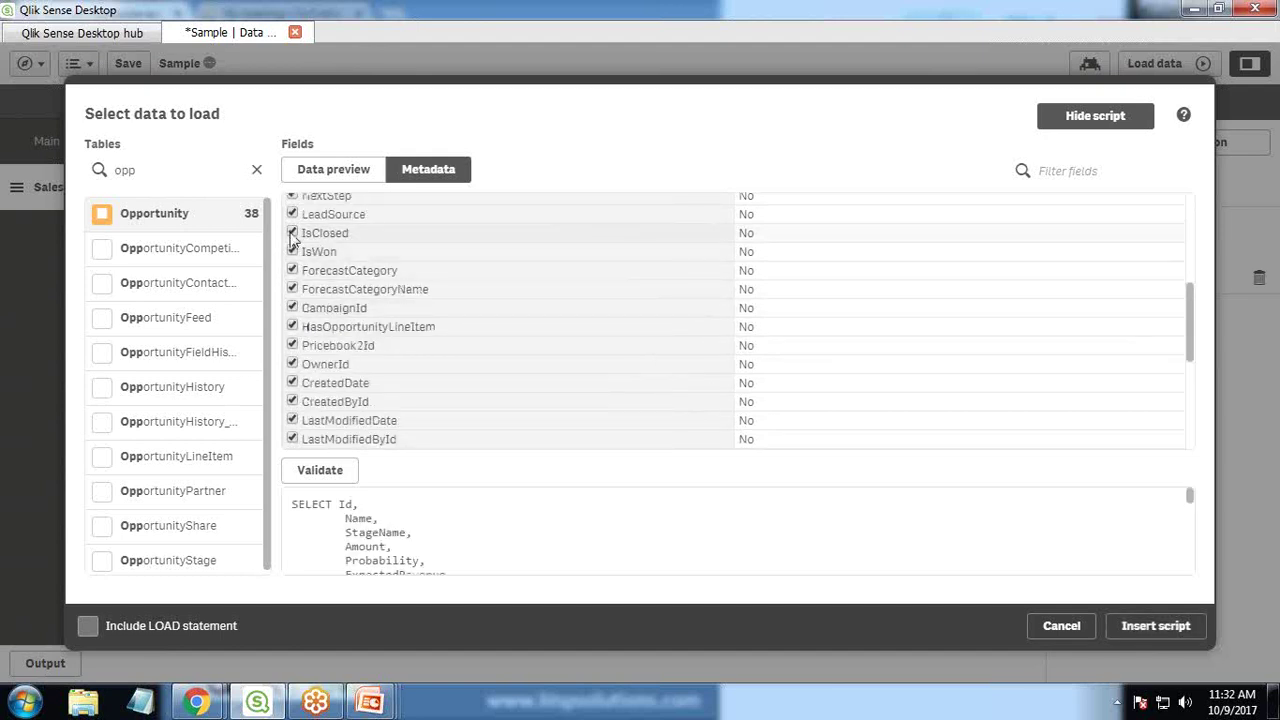
pyautogui.scroll(3, 620, 422)
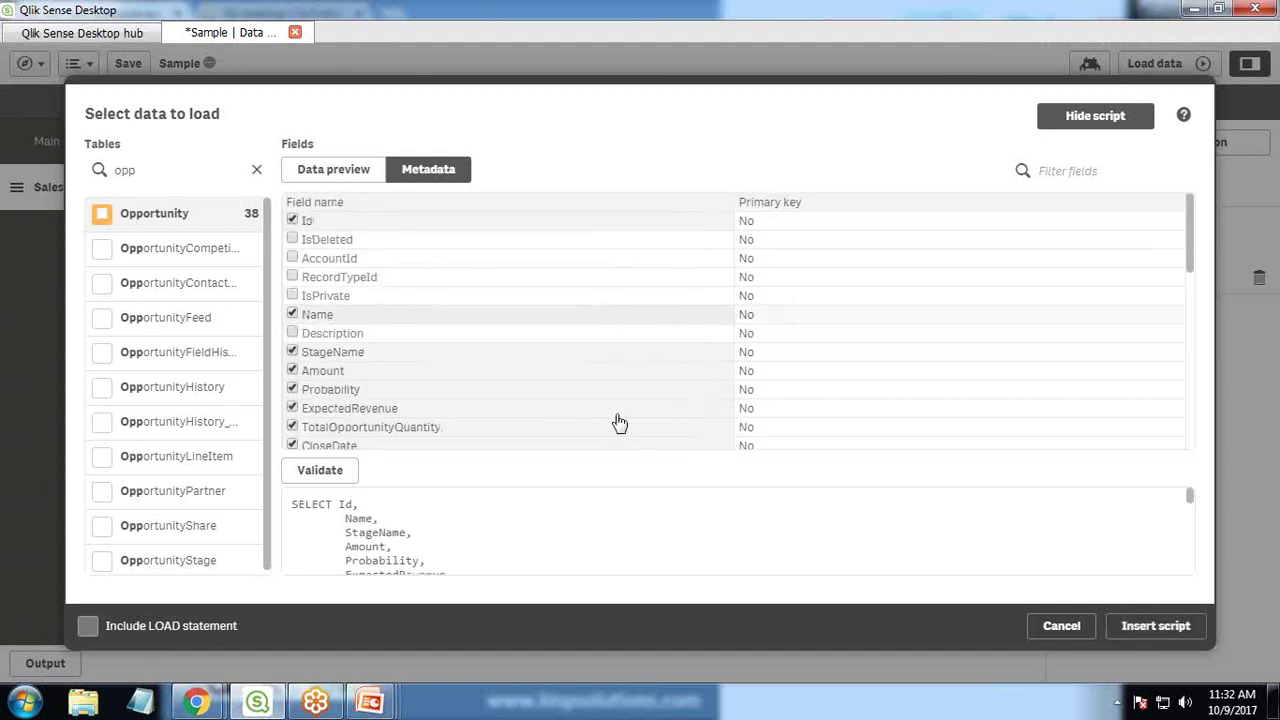
pyautogui.click(1156, 628)
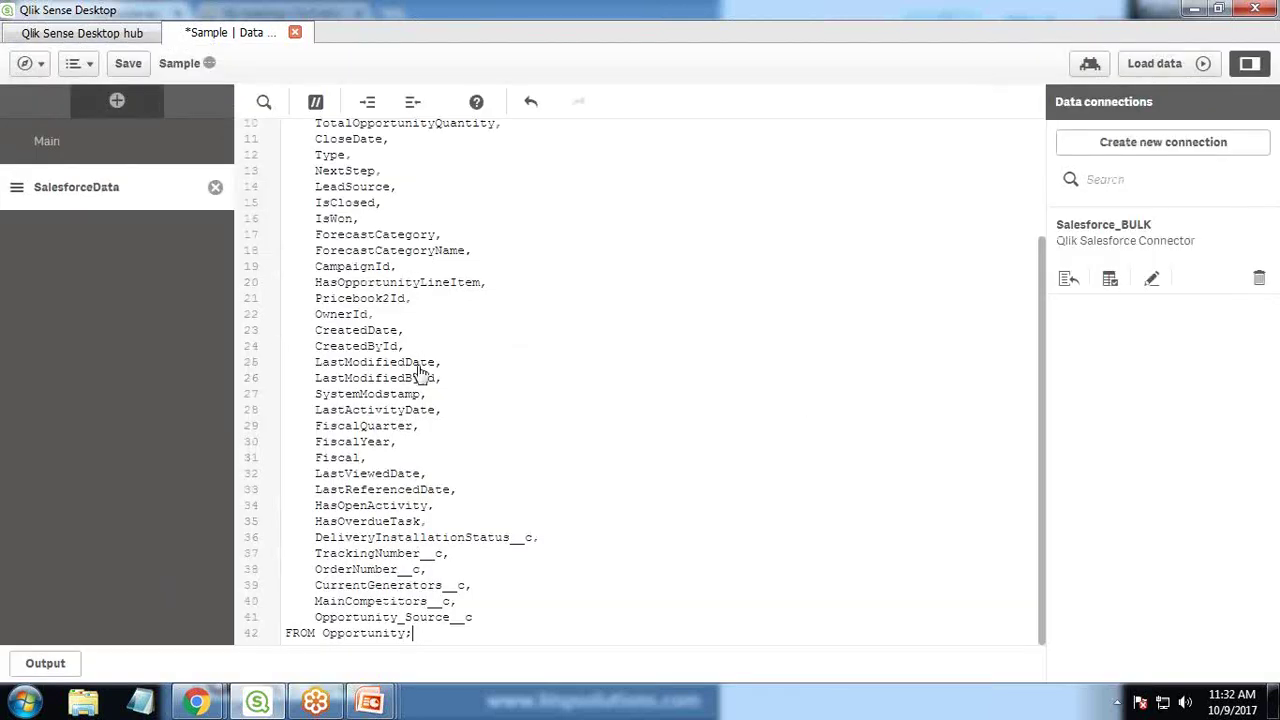
# Save the Sample app and load the Opportunity data, closing the load progress report when done
pyautogui.click(128, 63)
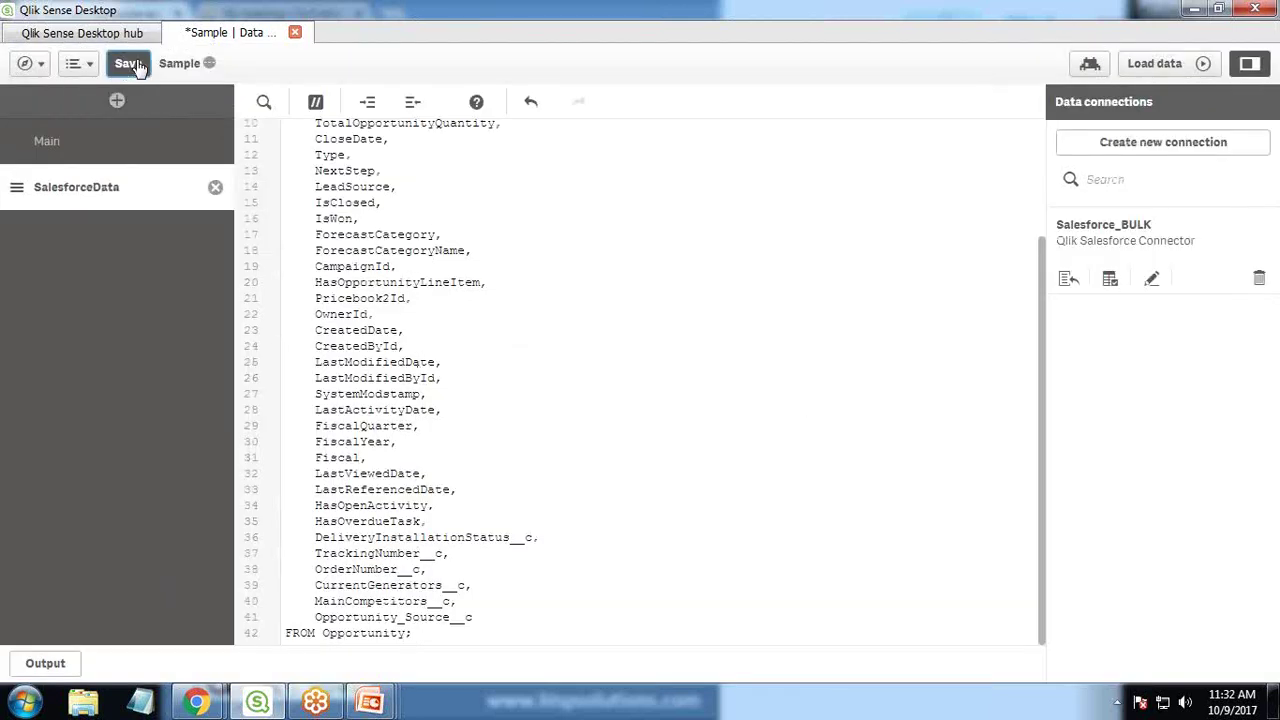
pyautogui.click(1156, 66)
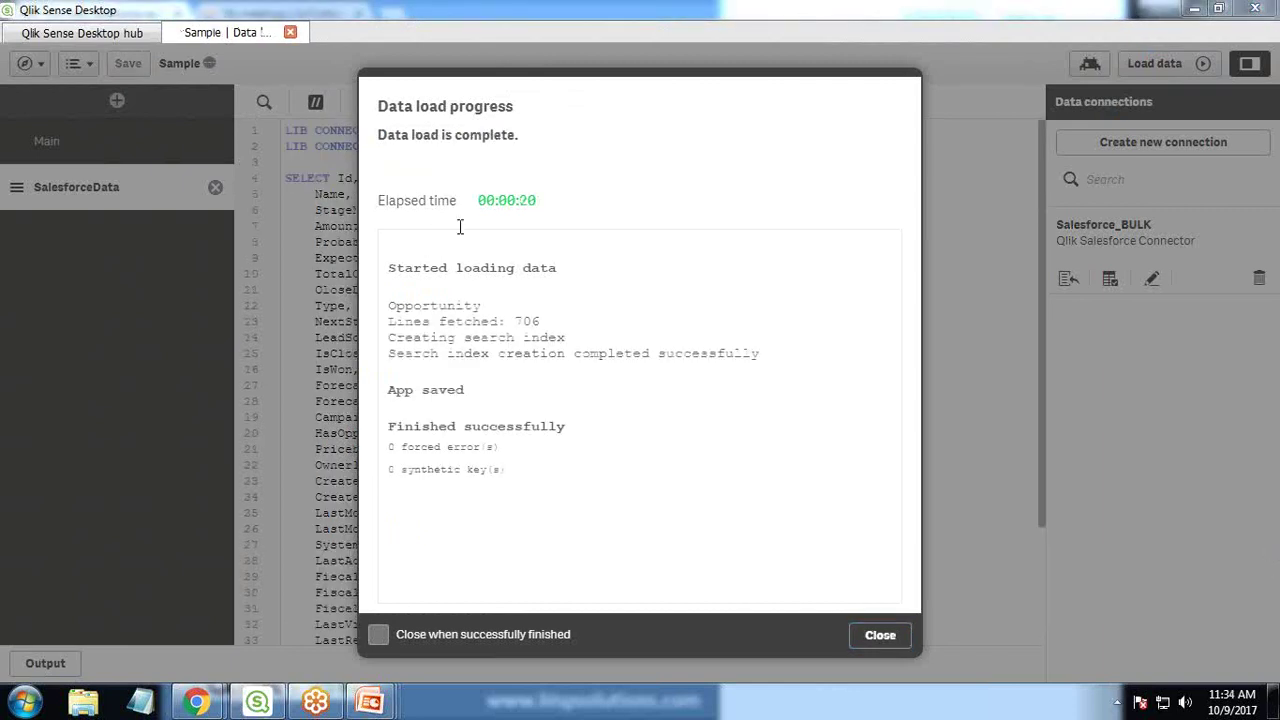
pyautogui.click(892, 638)
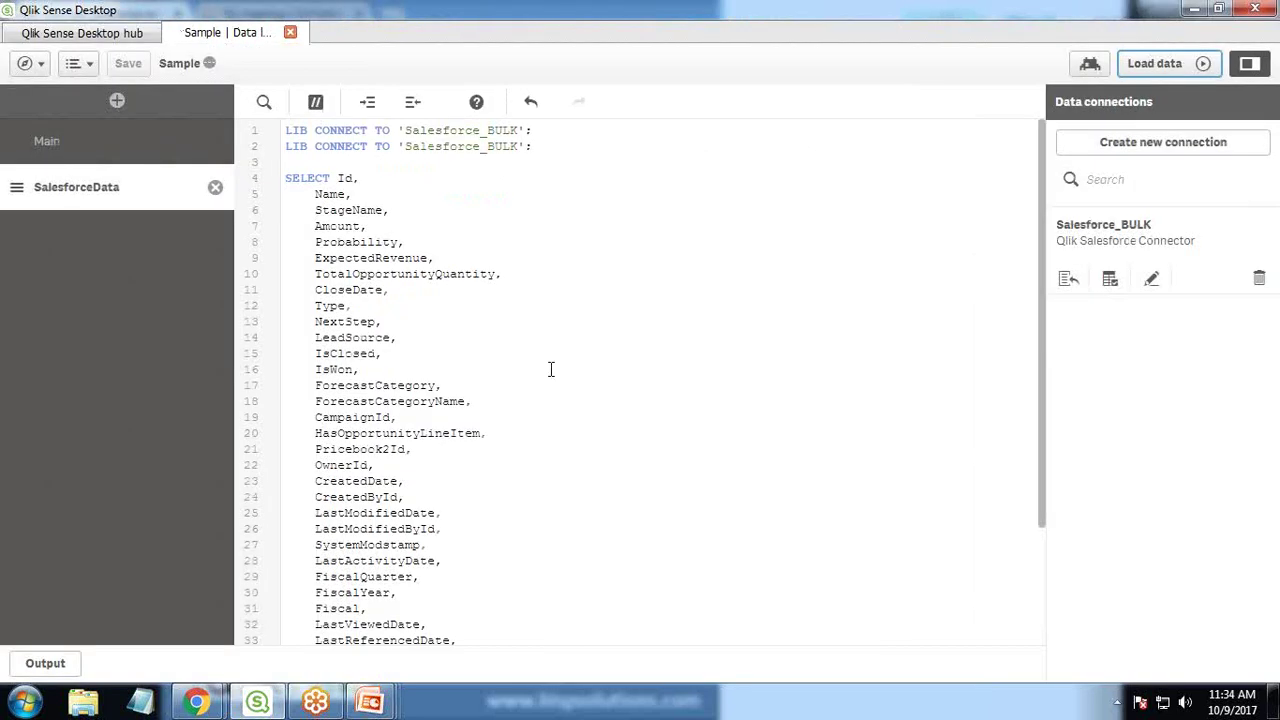
# Open the app overview in a new tab and put the sheet My new sheet into edit mode
pyautogui.click(27, 63)
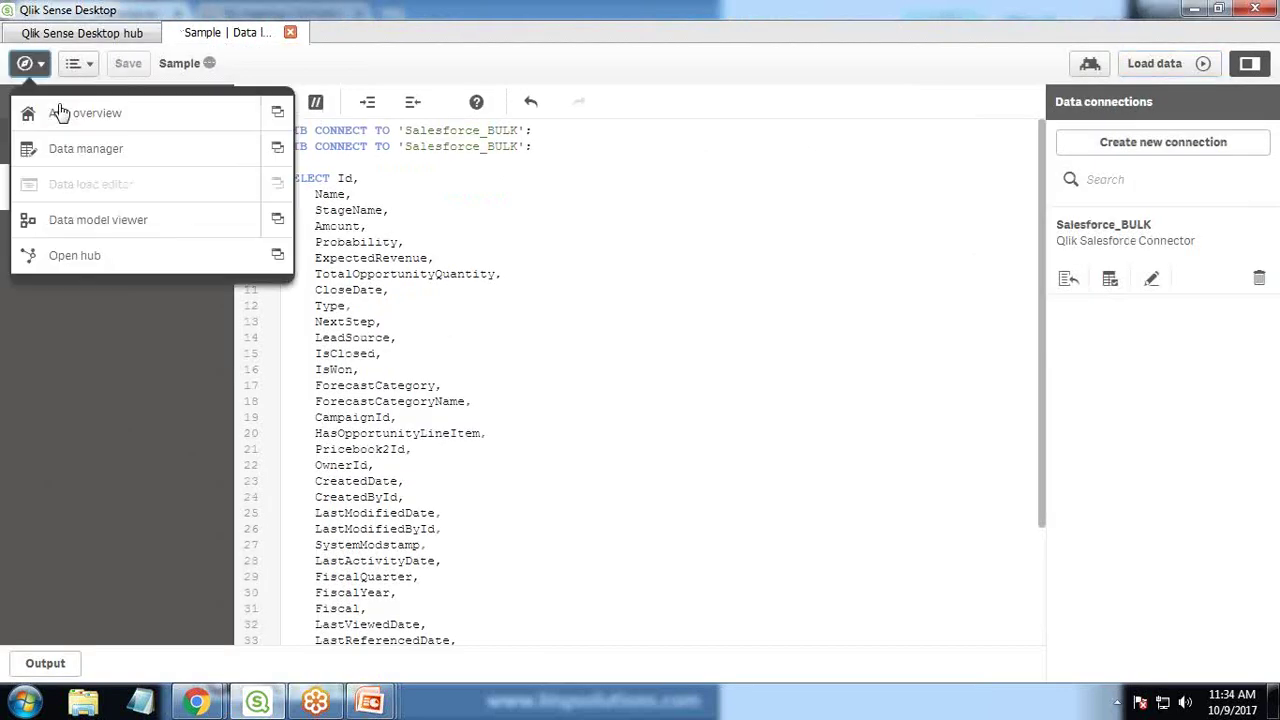
pyautogui.click(278, 116)
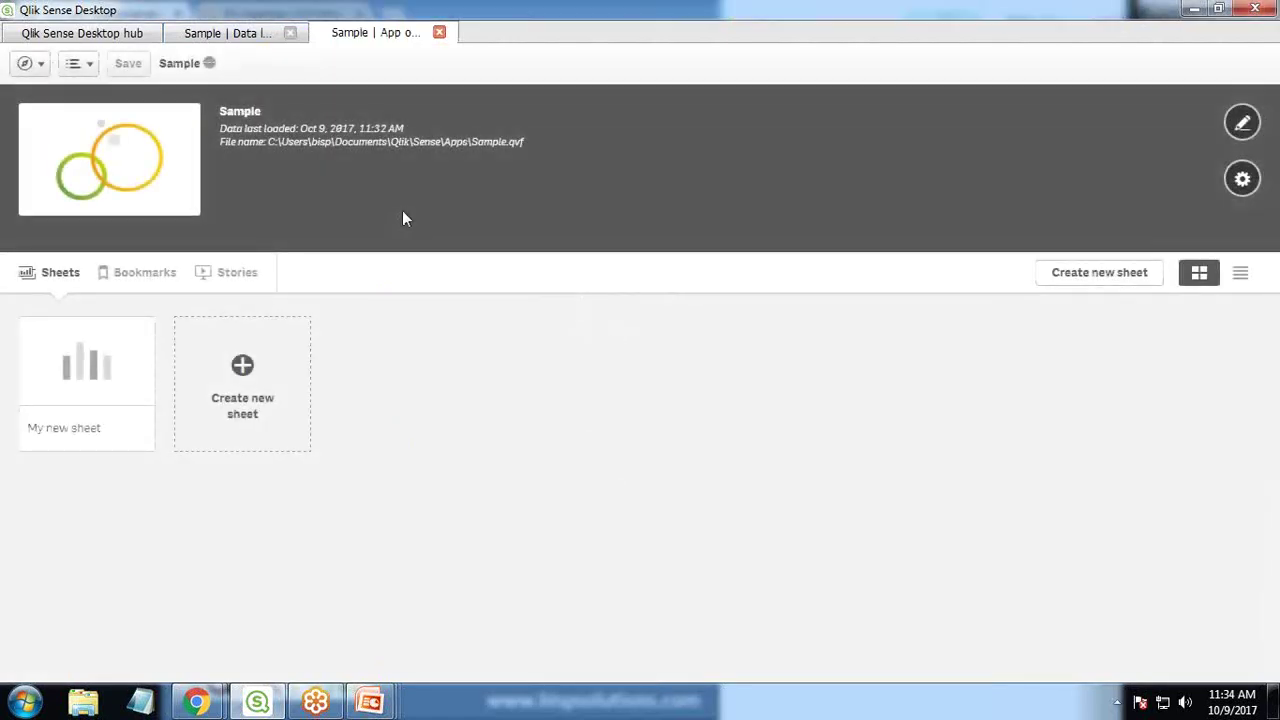
pyautogui.click(75, 374)
pyautogui.click(882, 72)
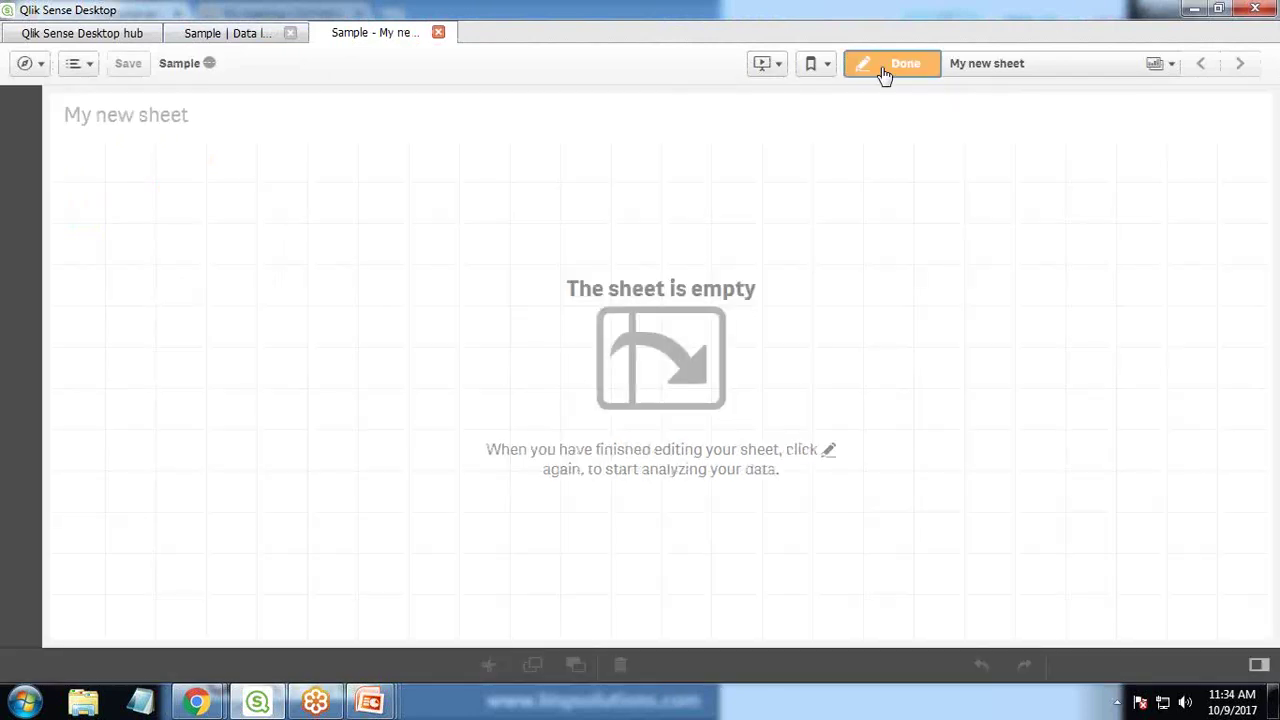
# Filter the app's field list to the Opportunity table and look through the loaded fields
pyautogui.click(21, 209)
pyautogui.click(195, 205)
pyautogui.click(117, 244)
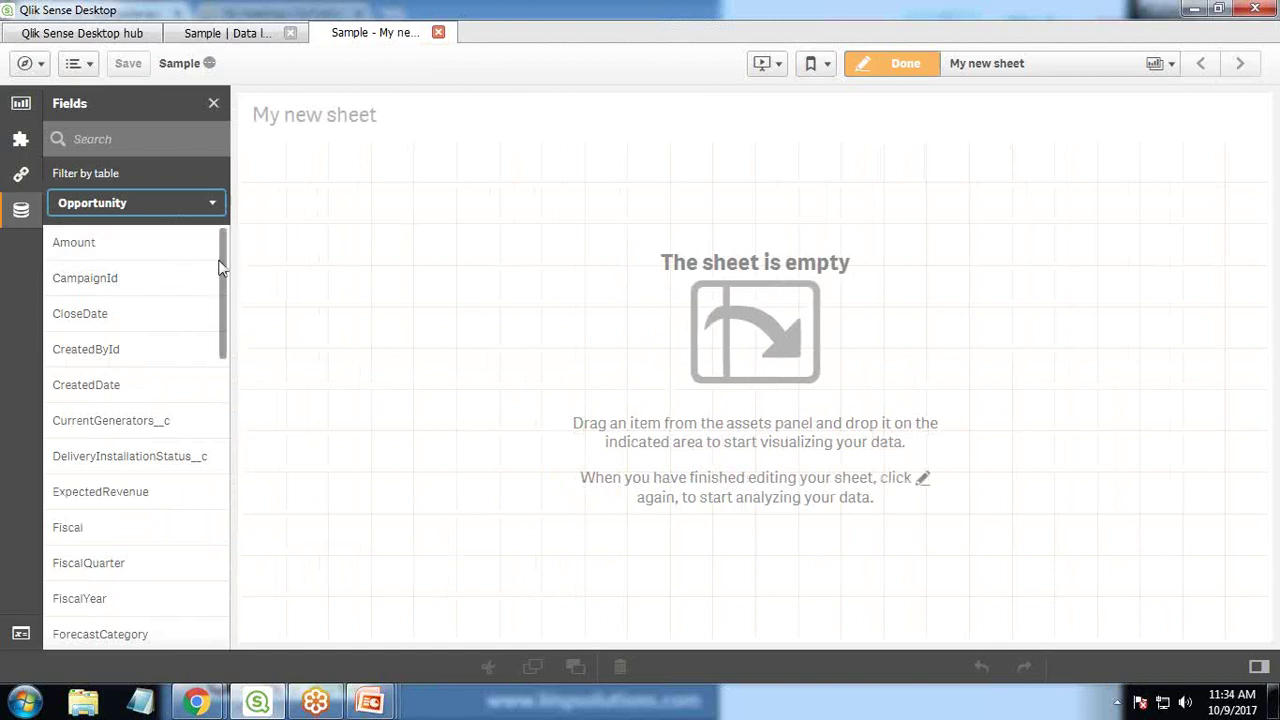
pyautogui.moveTo(220, 265); pyautogui.dragTo(240, 245)
pyautogui.moveTo(221, 310); pyautogui.dragTo(216, 505)
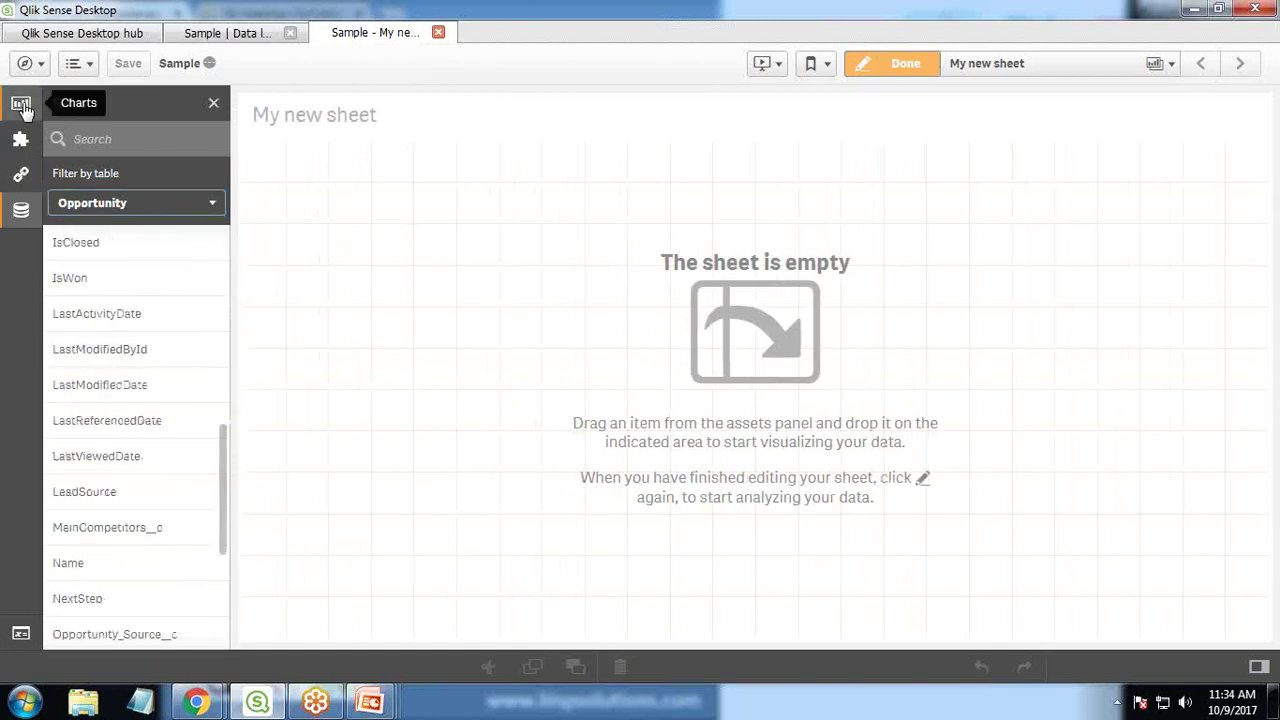
pyautogui.click(21, 105)
pyautogui.moveTo(94, 282); pyautogui.dragTo(449, 263)
pyautogui.moveTo(634, 146); pyautogui.dragTo(538, 295)
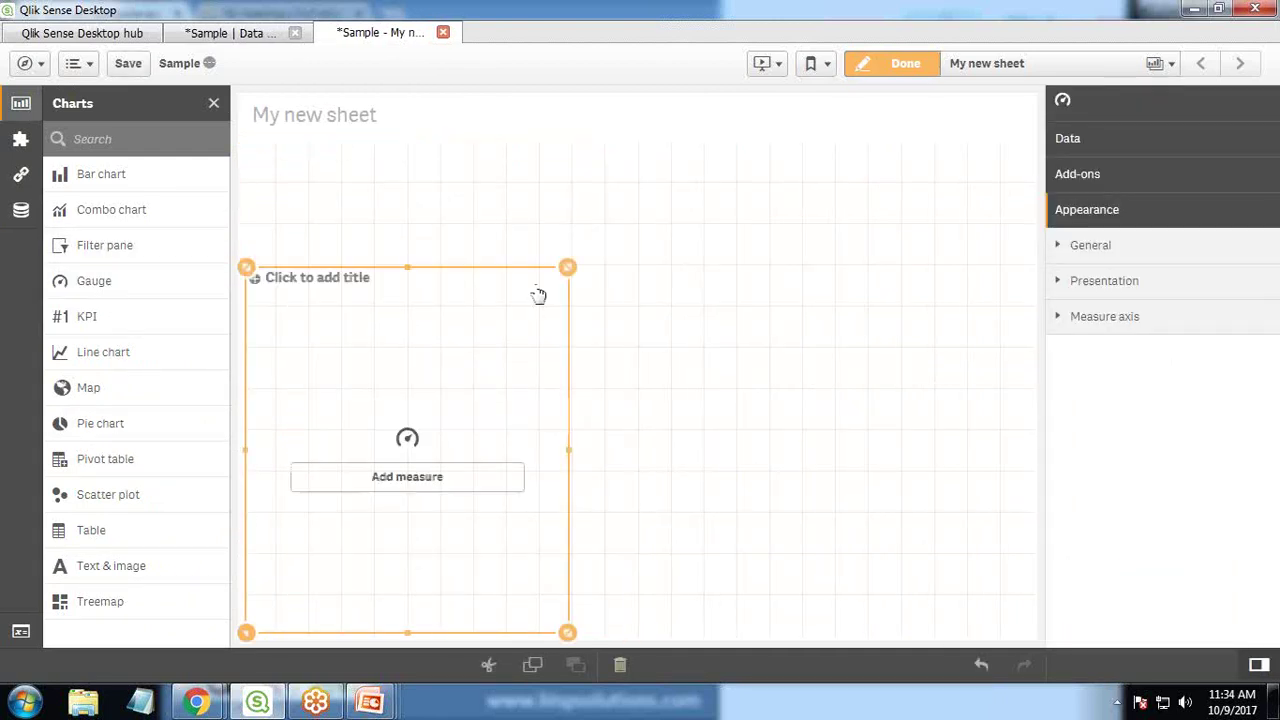
pyautogui.moveTo(374, 363); pyautogui.dragTo(391, 249)
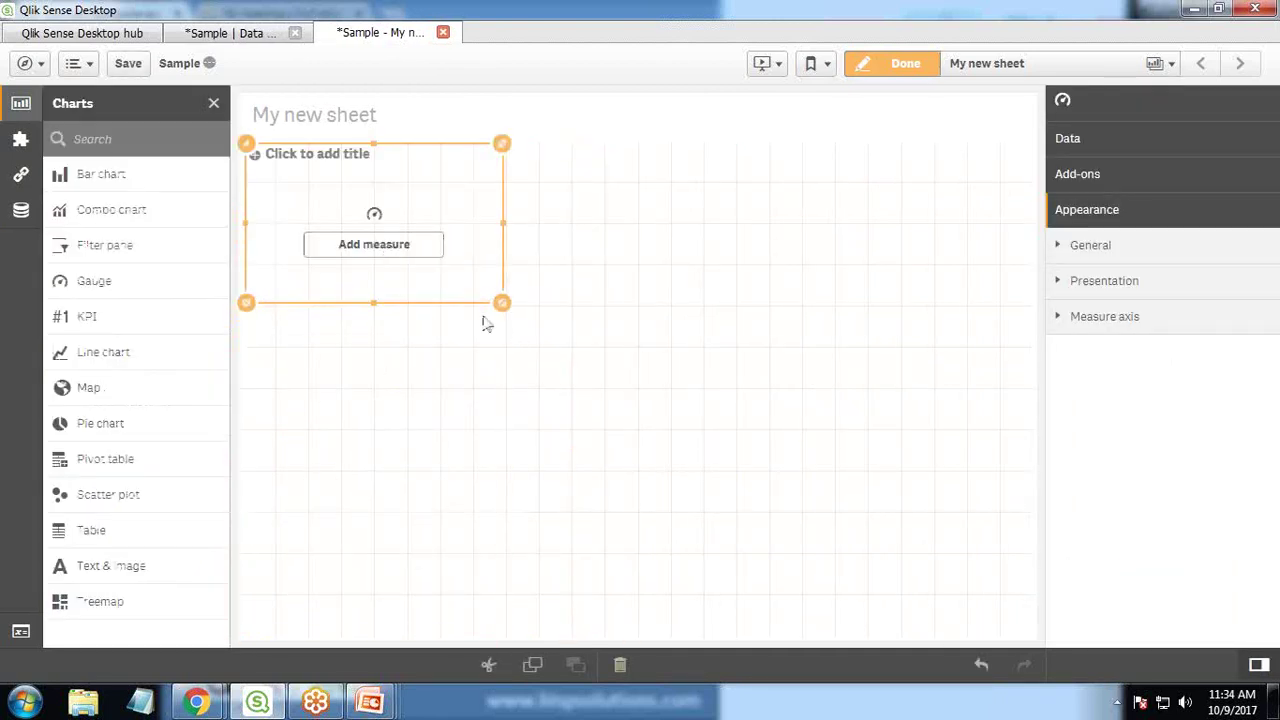
pyautogui.moveTo(502, 302); pyautogui.dragTo(535, 425)
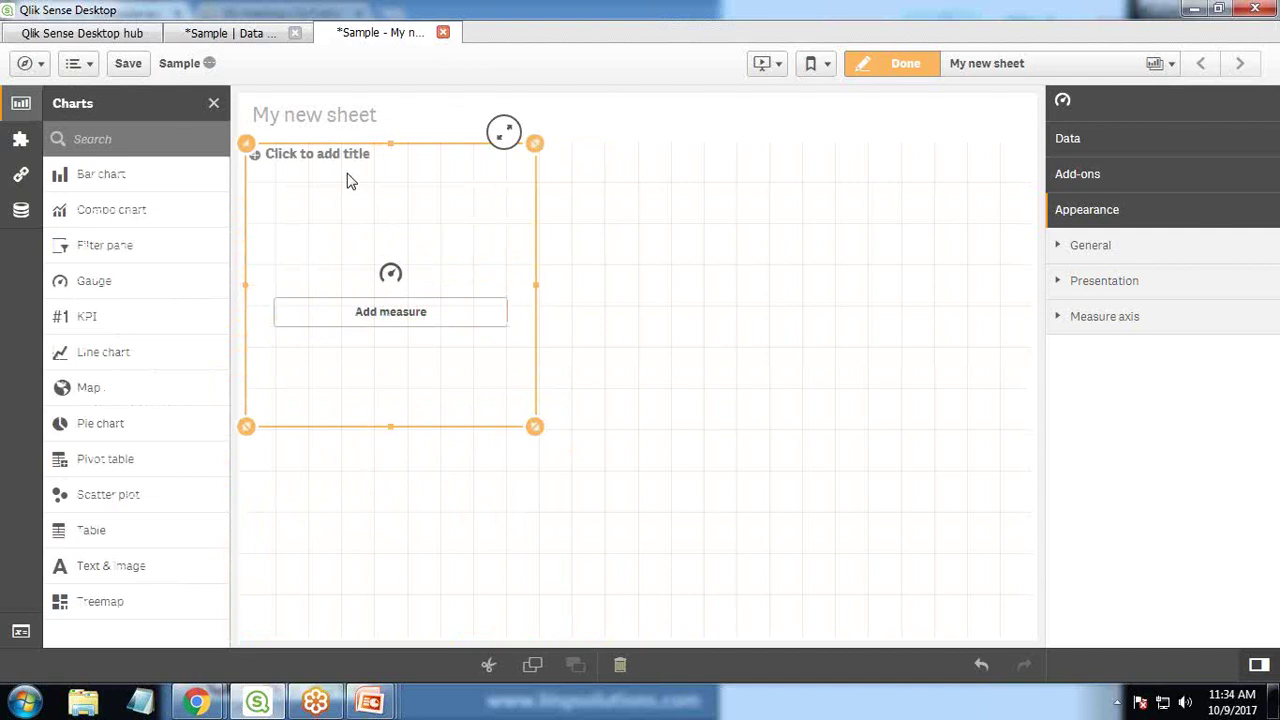
pyautogui.press('Delete')
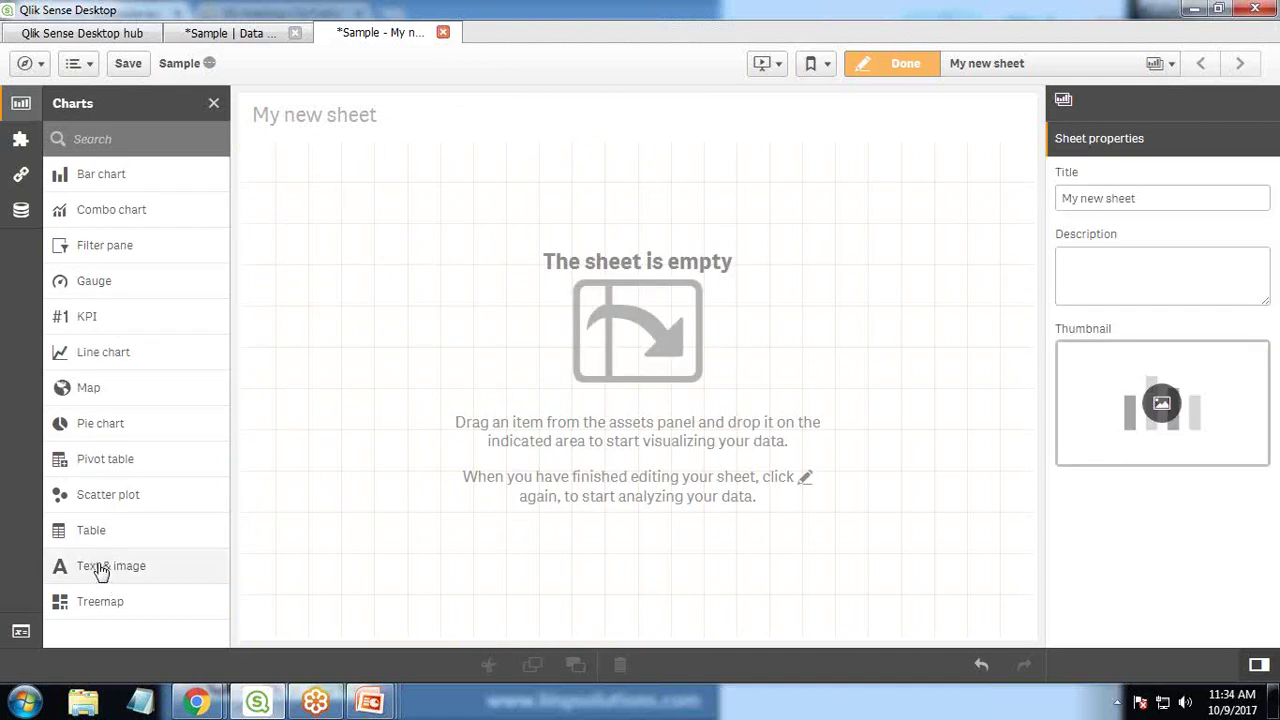
# Try a wide, shallow text object along the sheet's upper edge reading "Opportunity Won Percentage", and remove it
pyautogui.moveTo(100, 569); pyautogui.dragTo(401, 186)
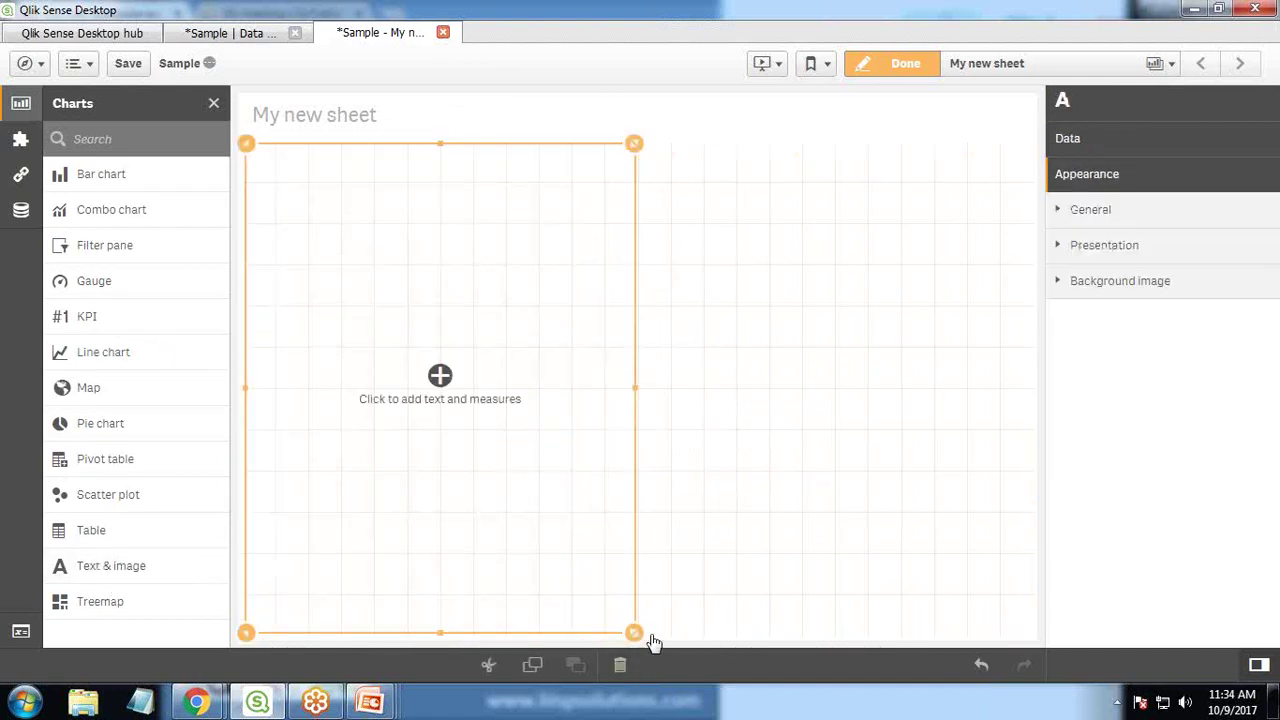
pyautogui.moveTo(667, 509); pyautogui.dragTo(945, 232)
pyautogui.click(560, 211)
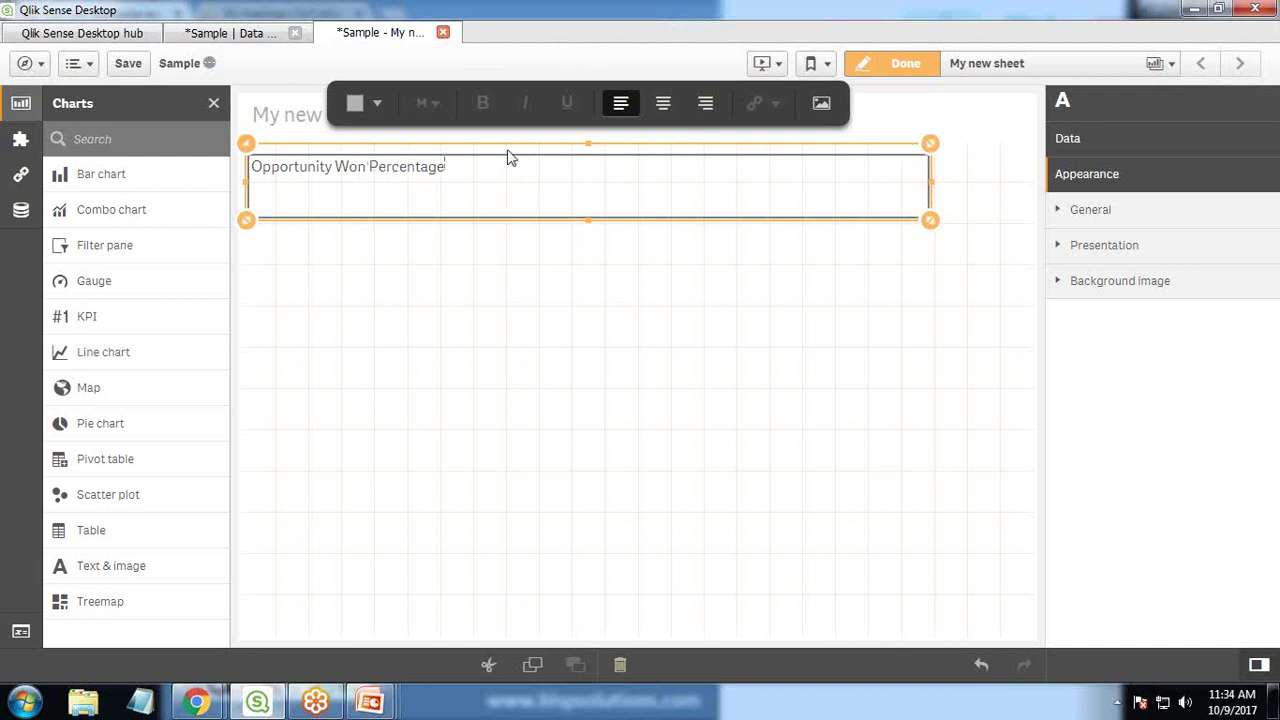
pyautogui.click(509, 150)
pyautogui.click(287, 153)
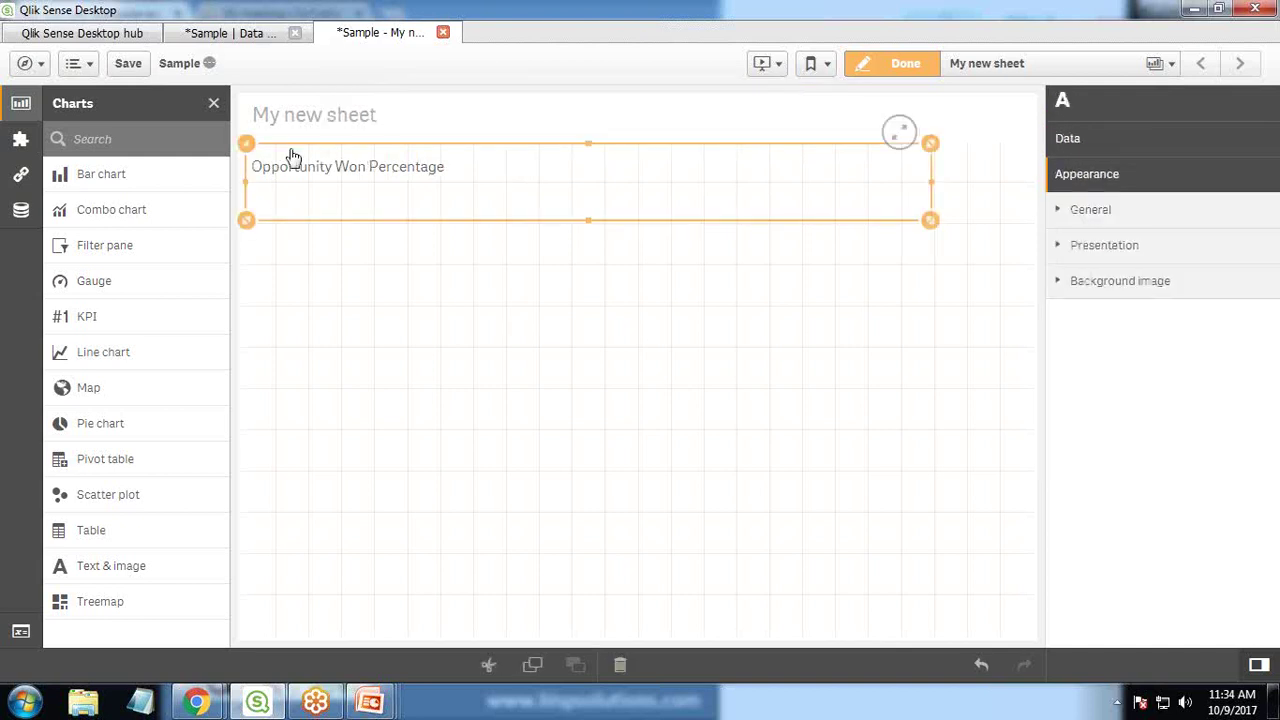
pyautogui.click(293, 154)
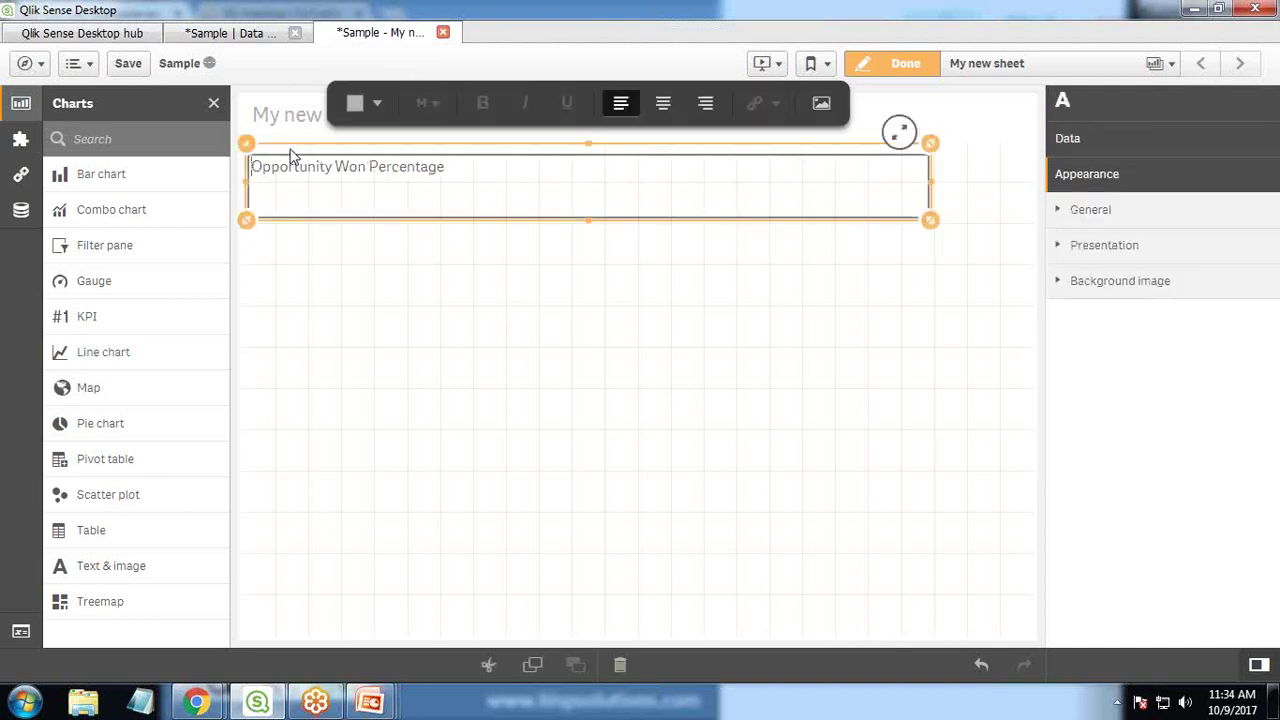
pyautogui.rightClick(529, 200)
pyautogui.click(572, 180)
# Add a gauge chart to the empty sheet and open the expression editor for its measure
pyautogui.moveTo(90, 281); pyautogui.dragTo(406, 291)
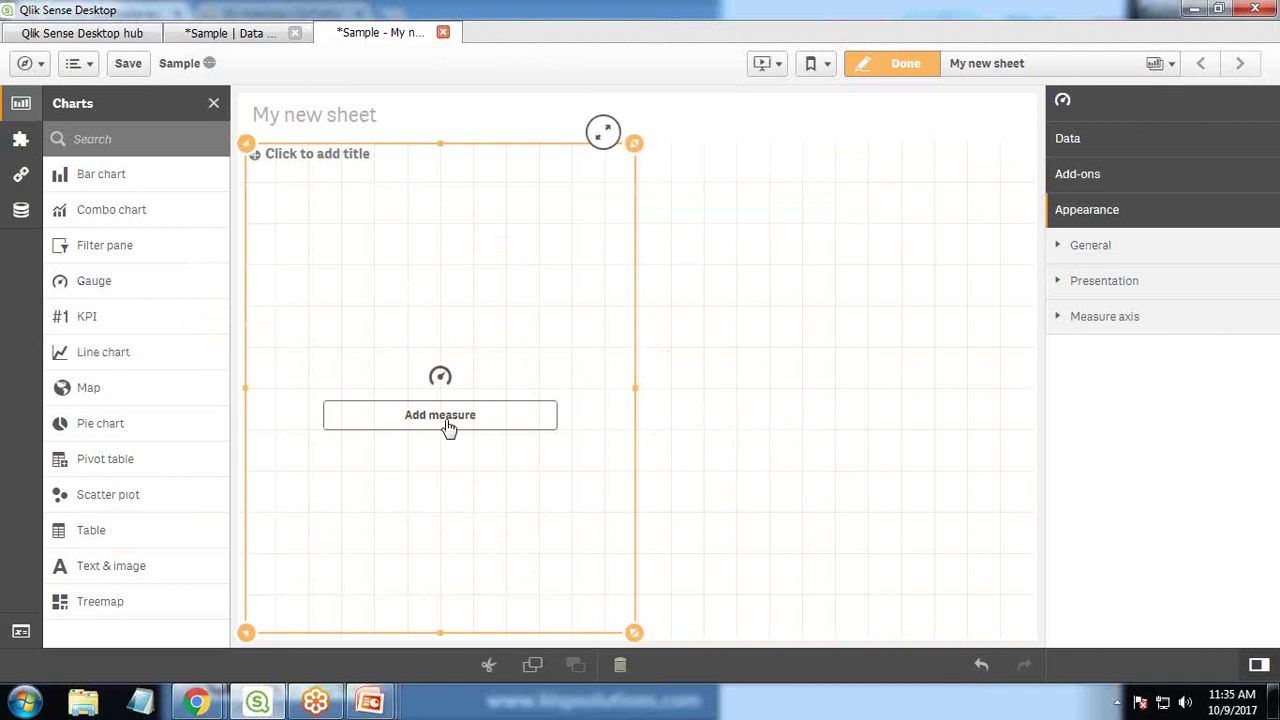
pyautogui.click(448, 427)
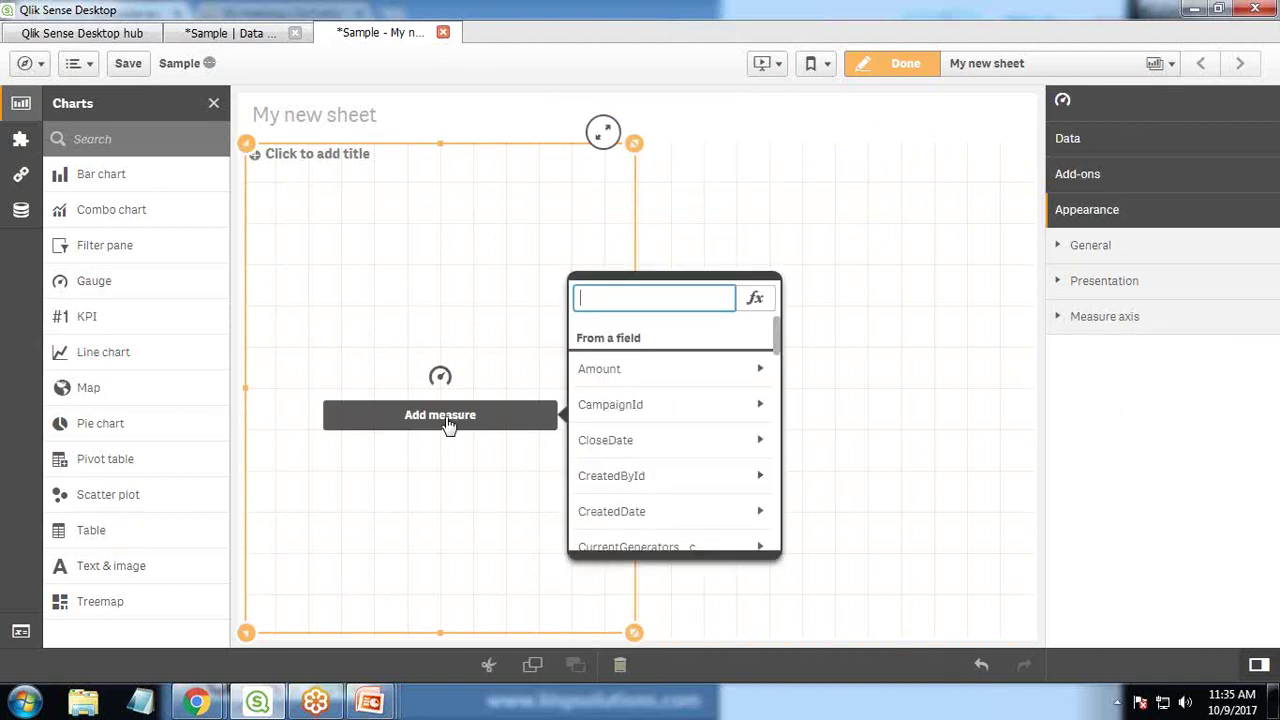
pyautogui.click(754, 303)
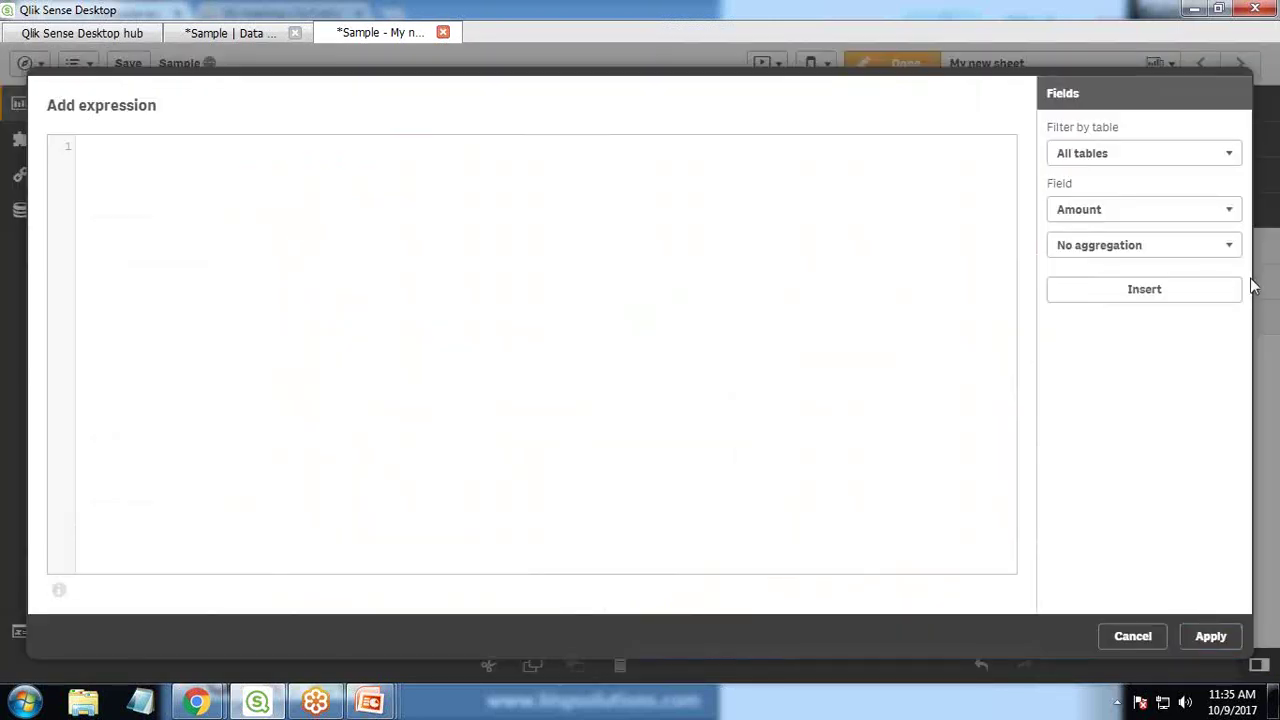
# Insert a Count aggregation of the StageName field into the gauge's measure expression
pyautogui.click(1150, 245)
pyautogui.click(1092, 300)
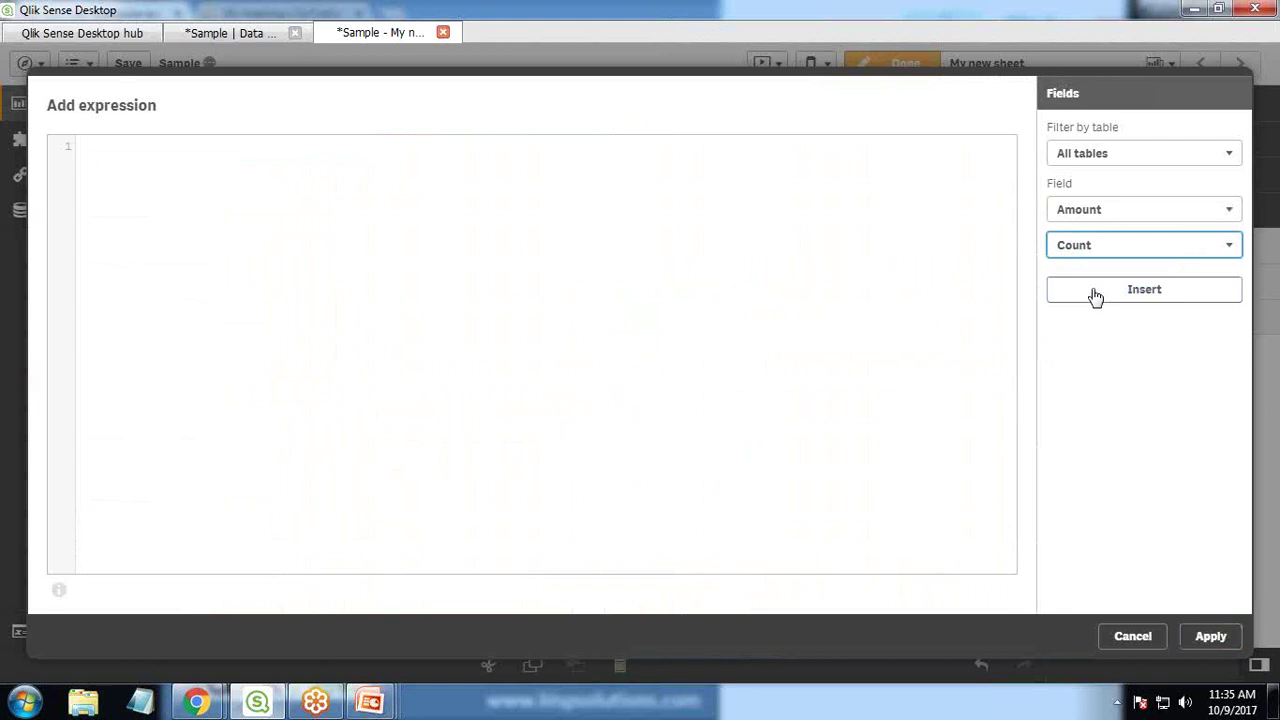
pyautogui.click(1080, 212)
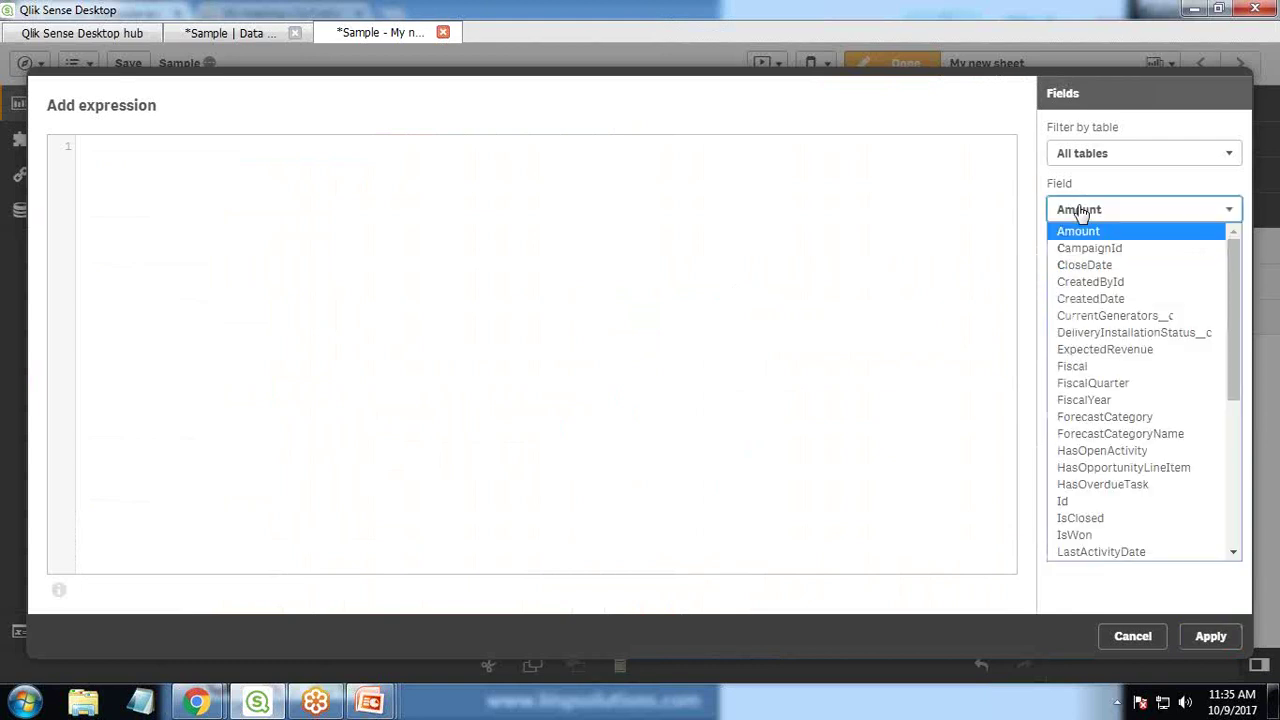
pyautogui.press('s')
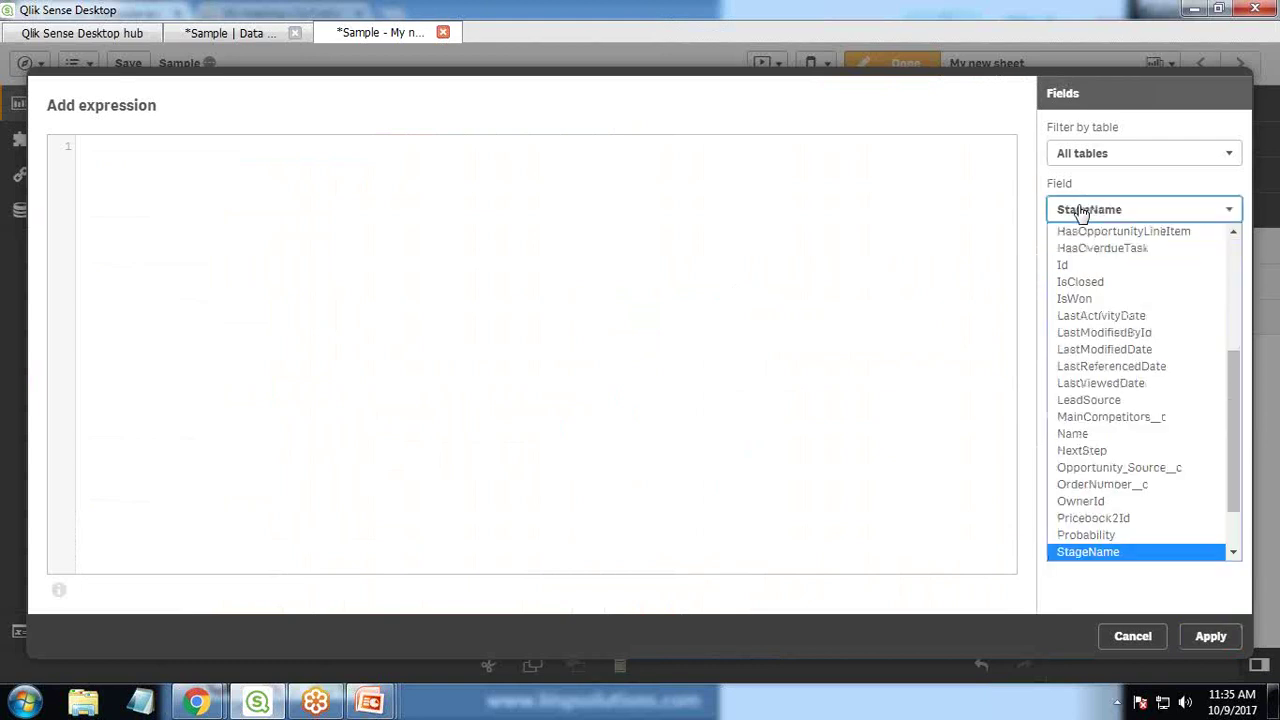
pyautogui.click(1090, 552)
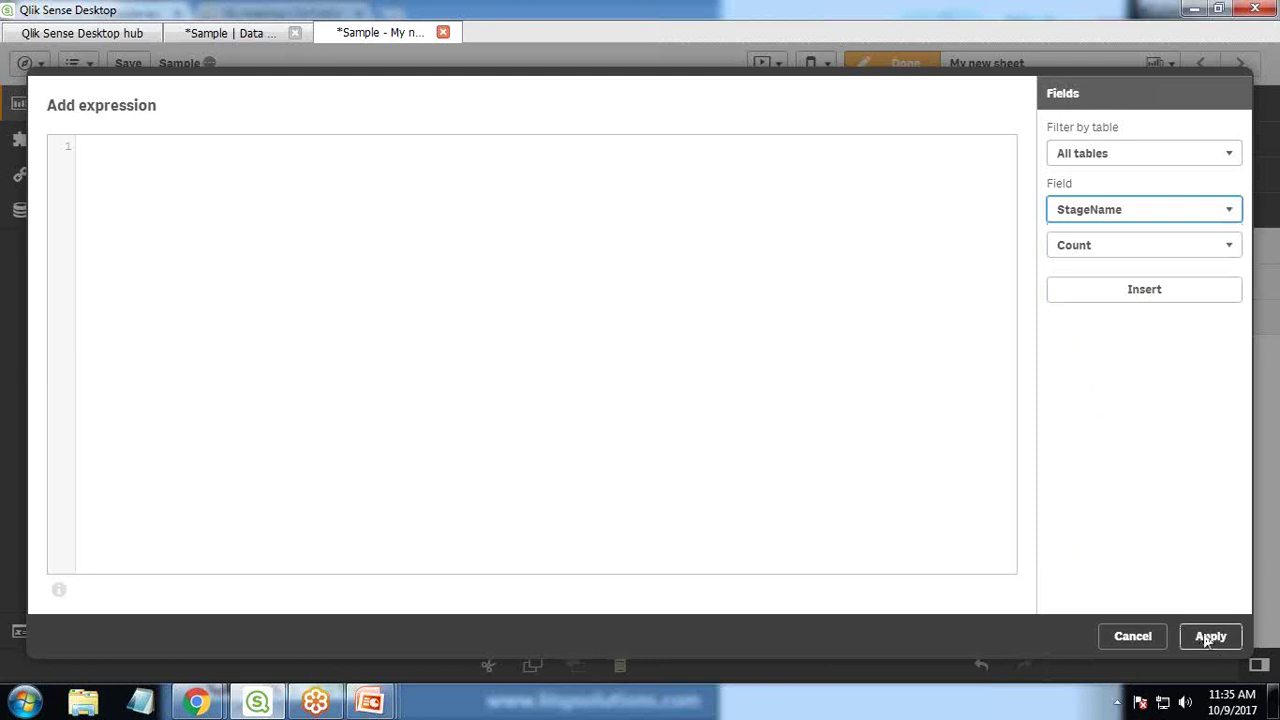
pyautogui.click(1113, 294)
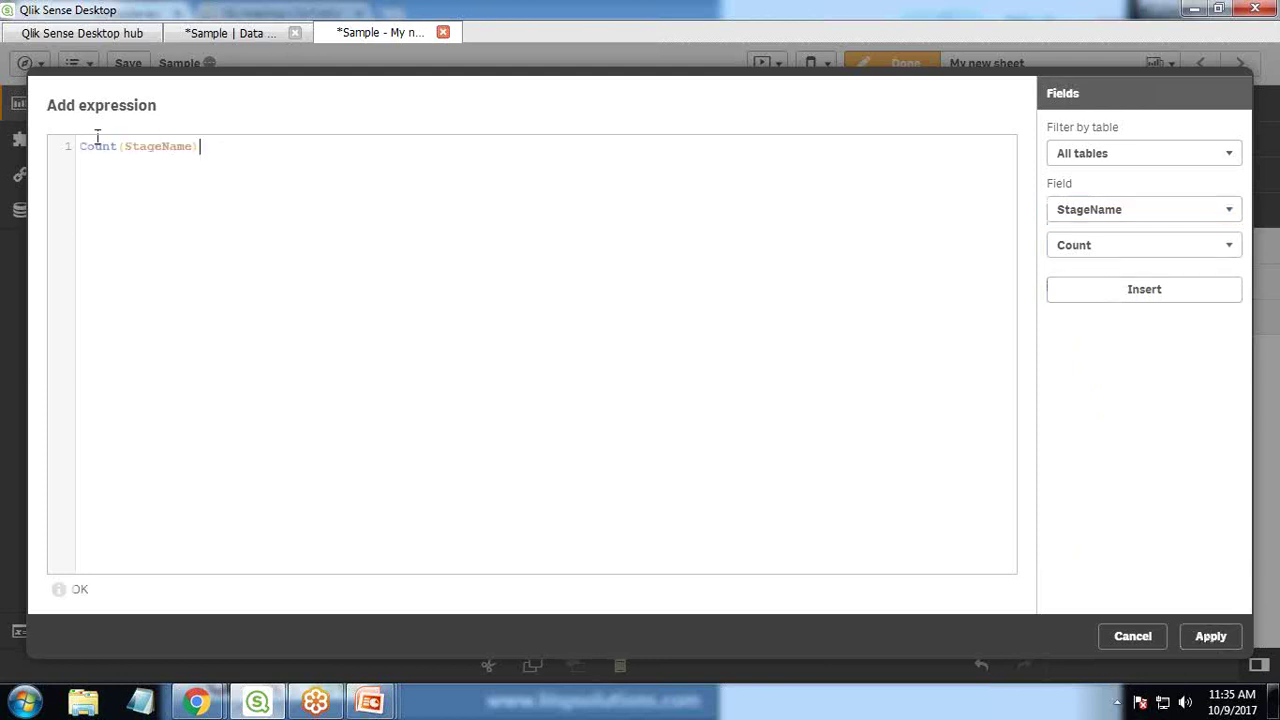